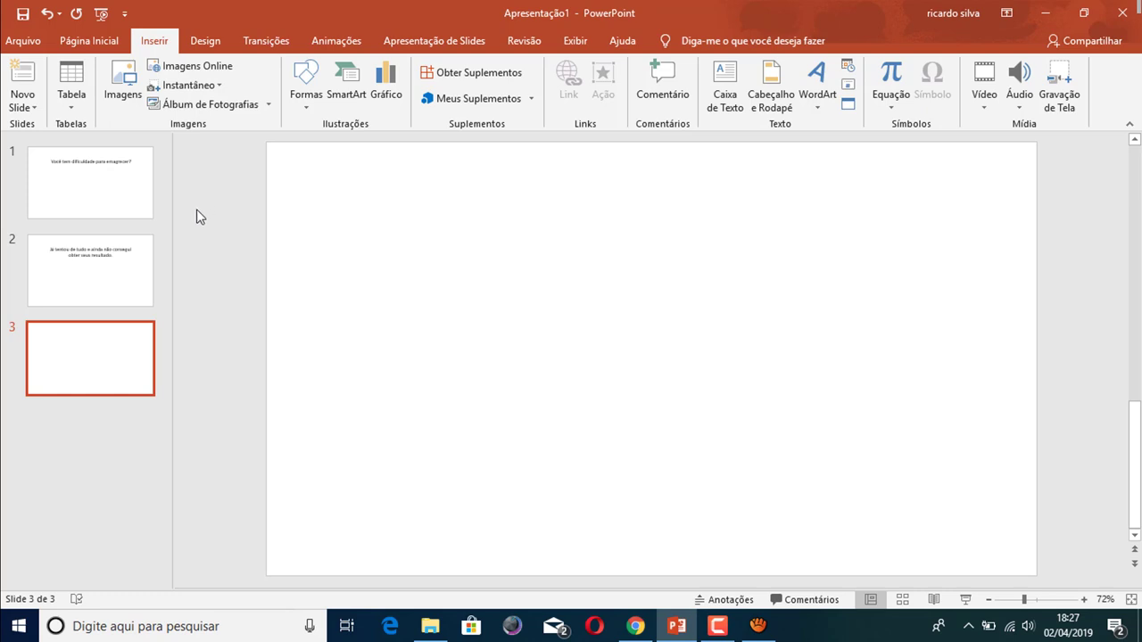
Step: Look over slide 1's title and slide 2, ending back on slide 1, 'Você tem dificuldade para emagrecer?'
left_click(98, 181)
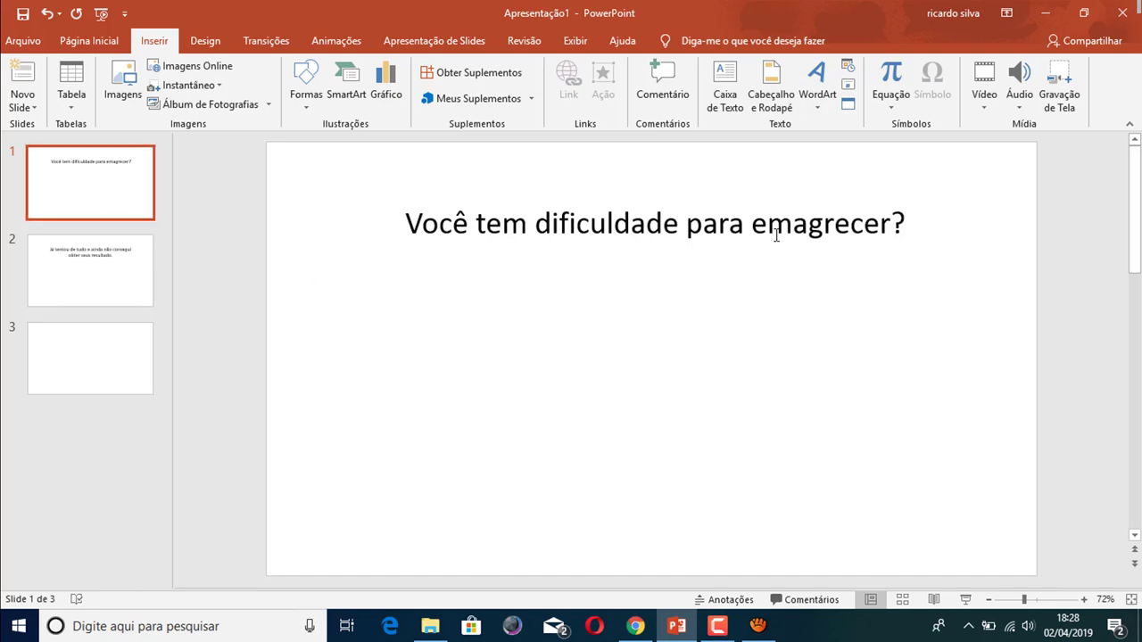
left_click(897, 233)
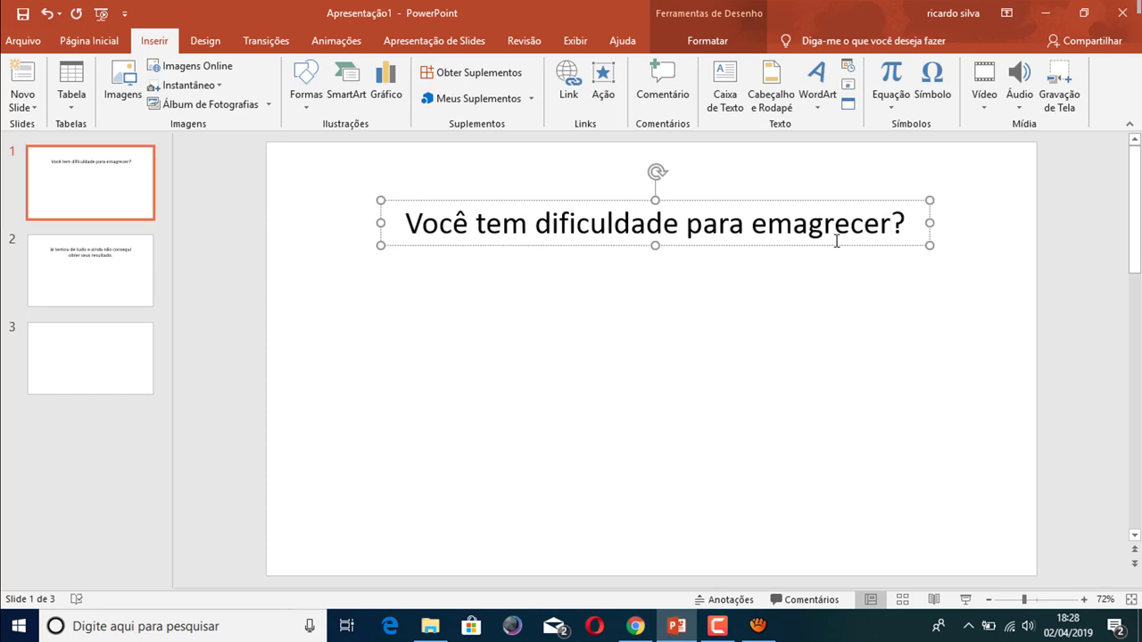
left_click(127, 250)
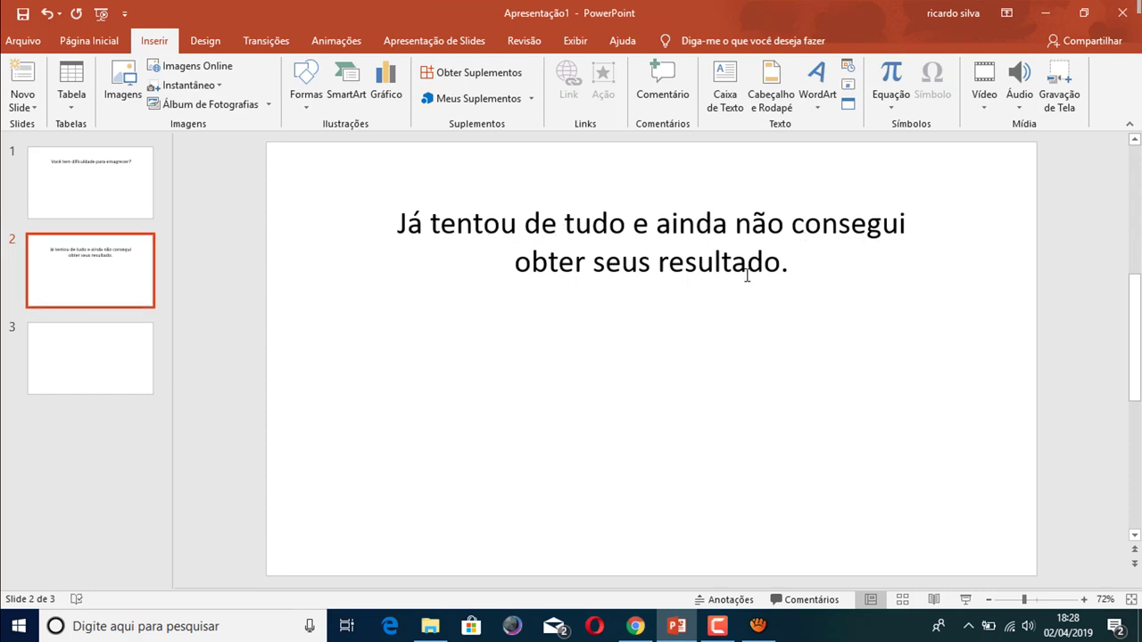
left_click(30, 169)
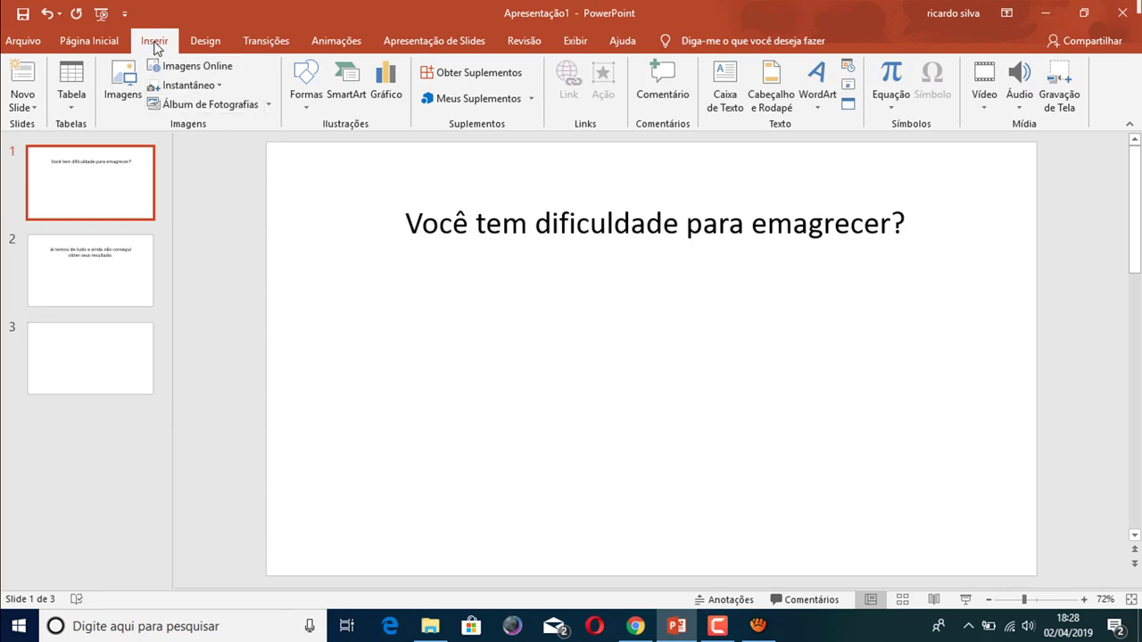
Step: Glance at the Inserir > Áudio options, then start the slide show from the beginning
left_click(1019, 105)
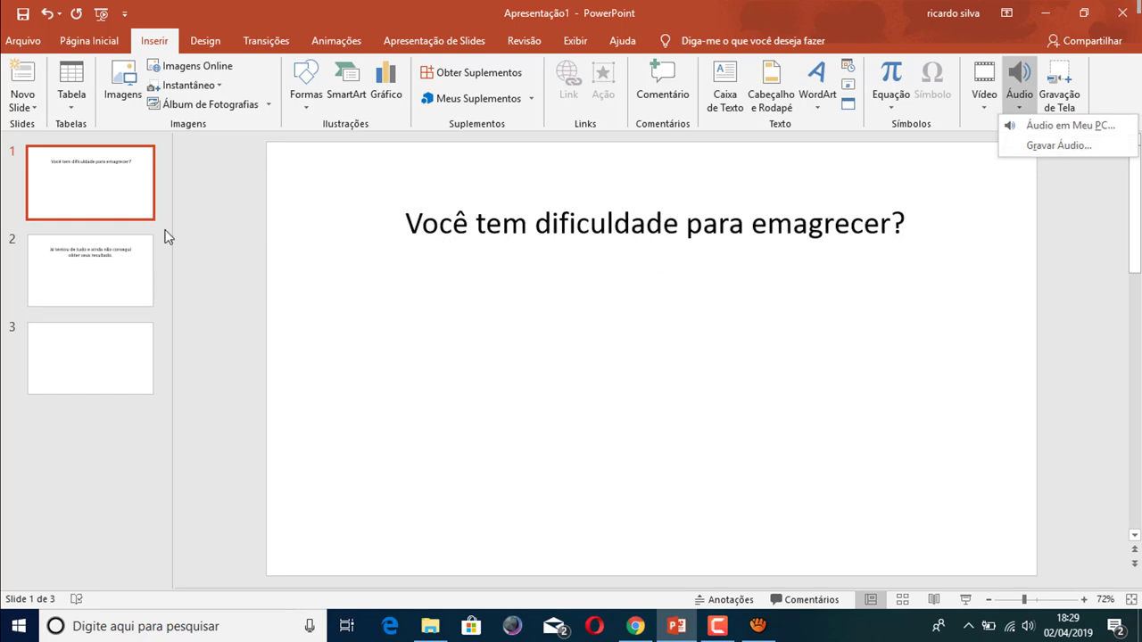
left_click(88, 181)
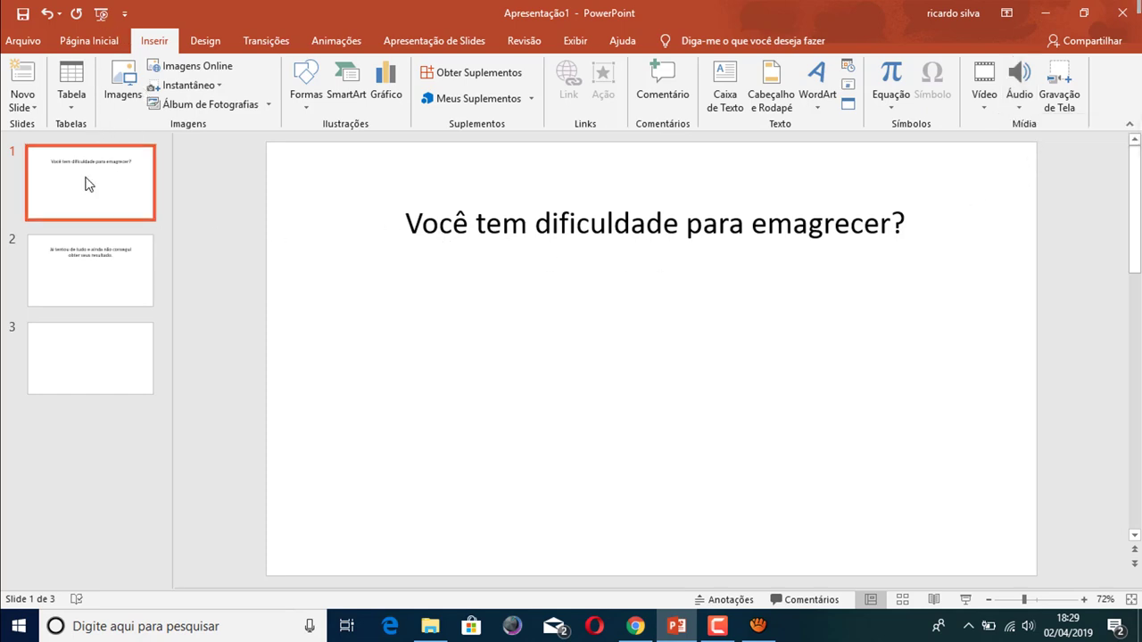
left_click(102, 14)
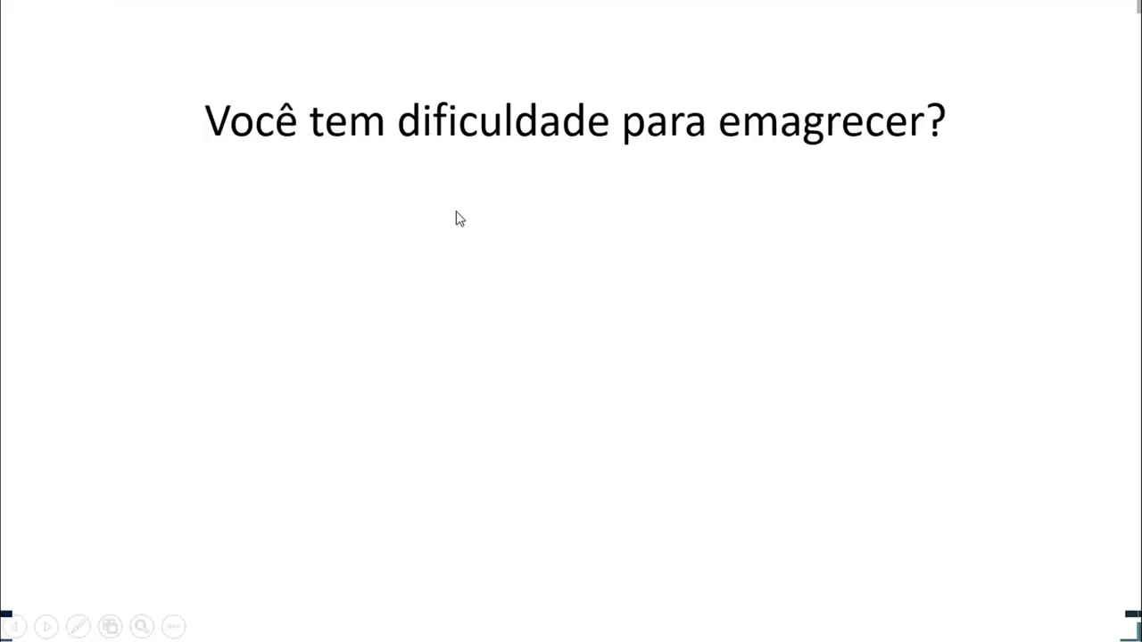
Step: Advance through slide 2 and blank slide 3, then exit the show with Esc
left_click(655, 322)
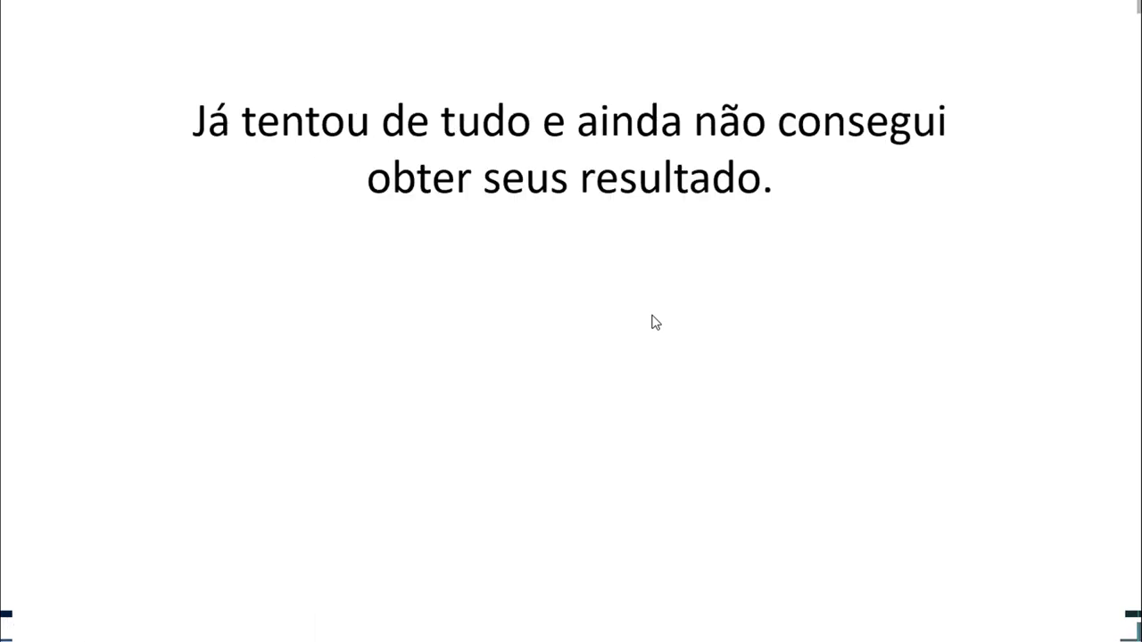
left_click(655, 322)
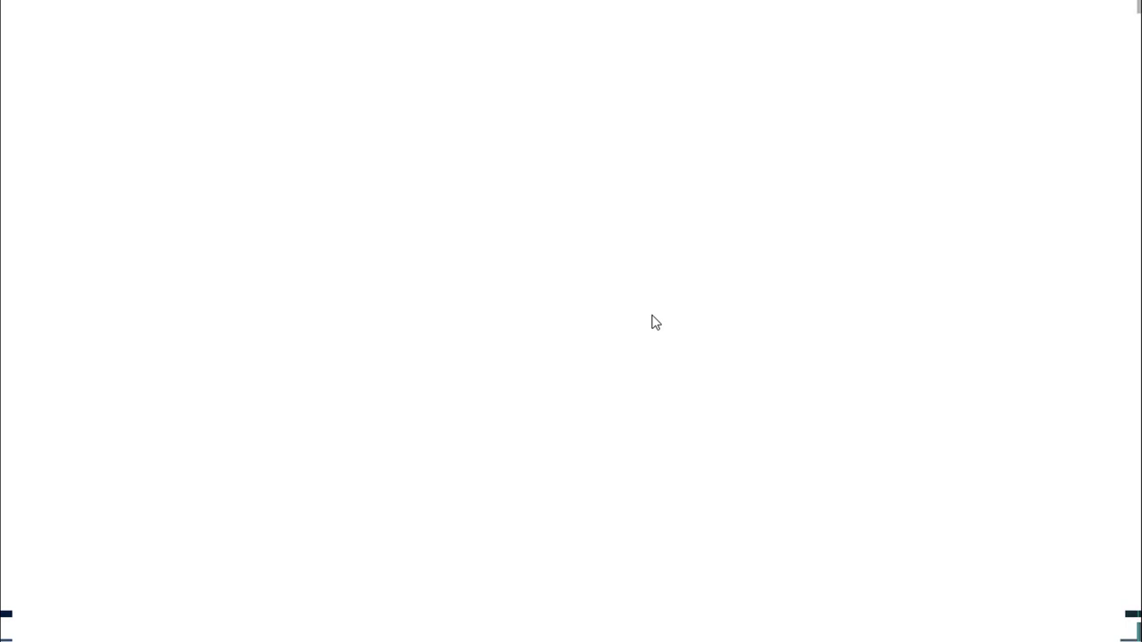
key("Escape")
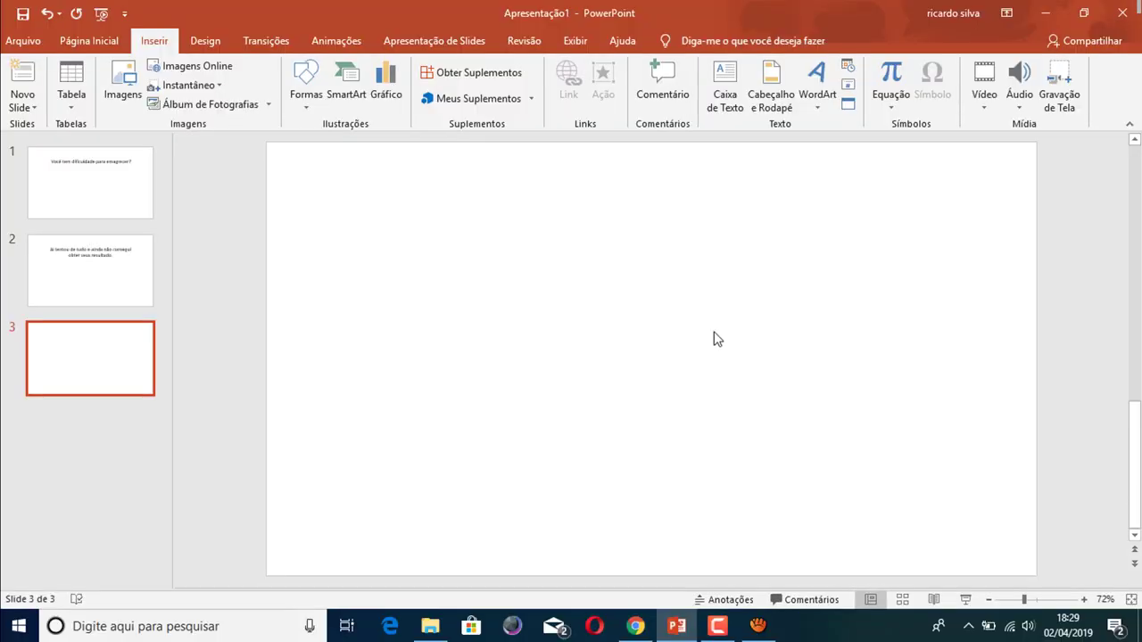
Step: Show slide 1 and bring up aTube Catcher on its Downloader tab
left_click(110, 187)
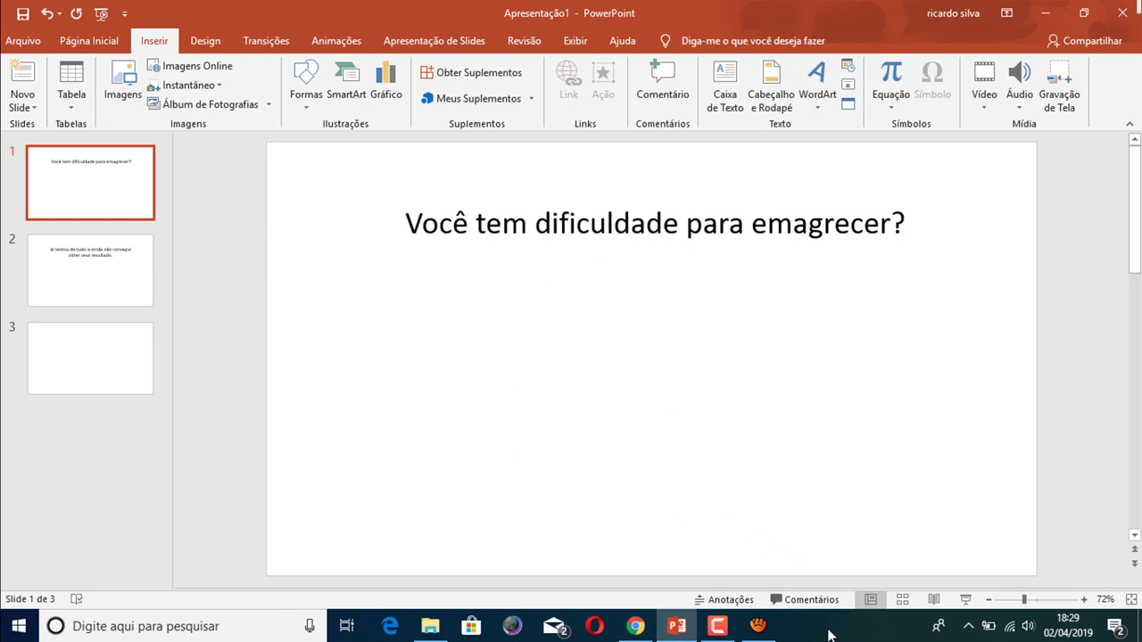
left_click(759, 627)
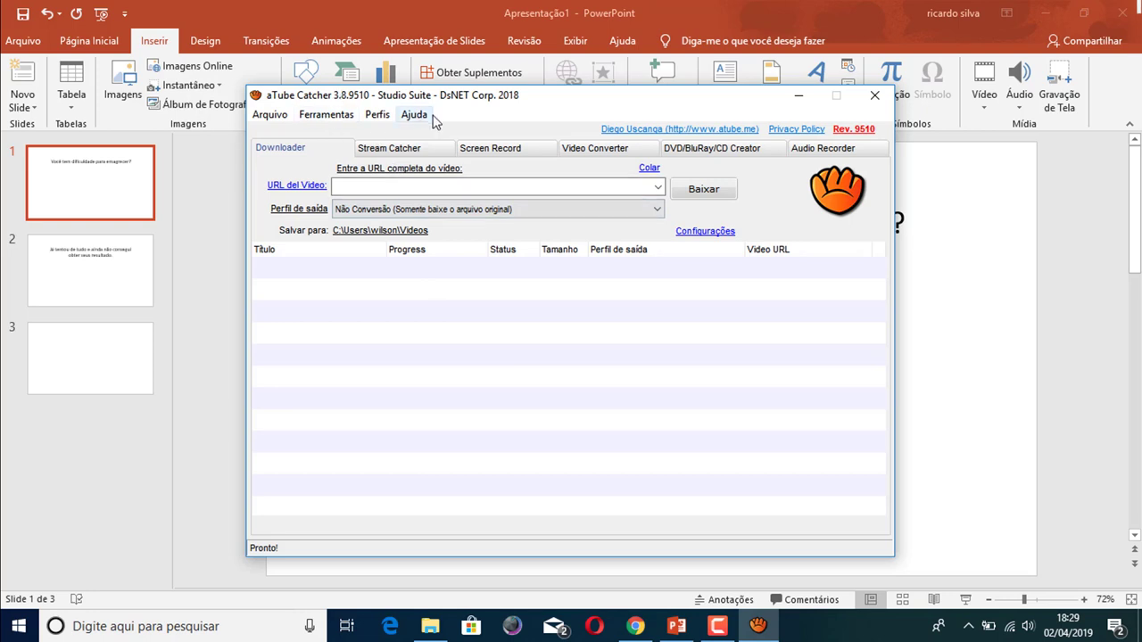
mouse_move(505, 220)
Step: Enable a 3-second Início retardado and draw the capture area 320,168,1241,687 over the slide
left_click(486, 157)
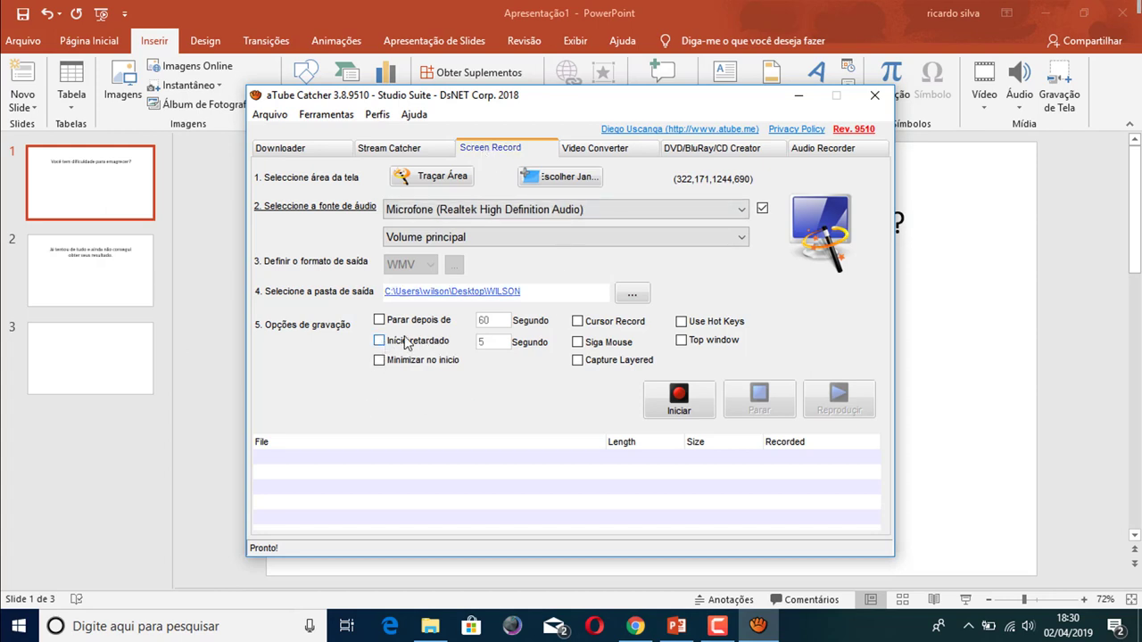
left_click(380, 341)
left_click_drag(495, 341, 450, 339)
type("3")
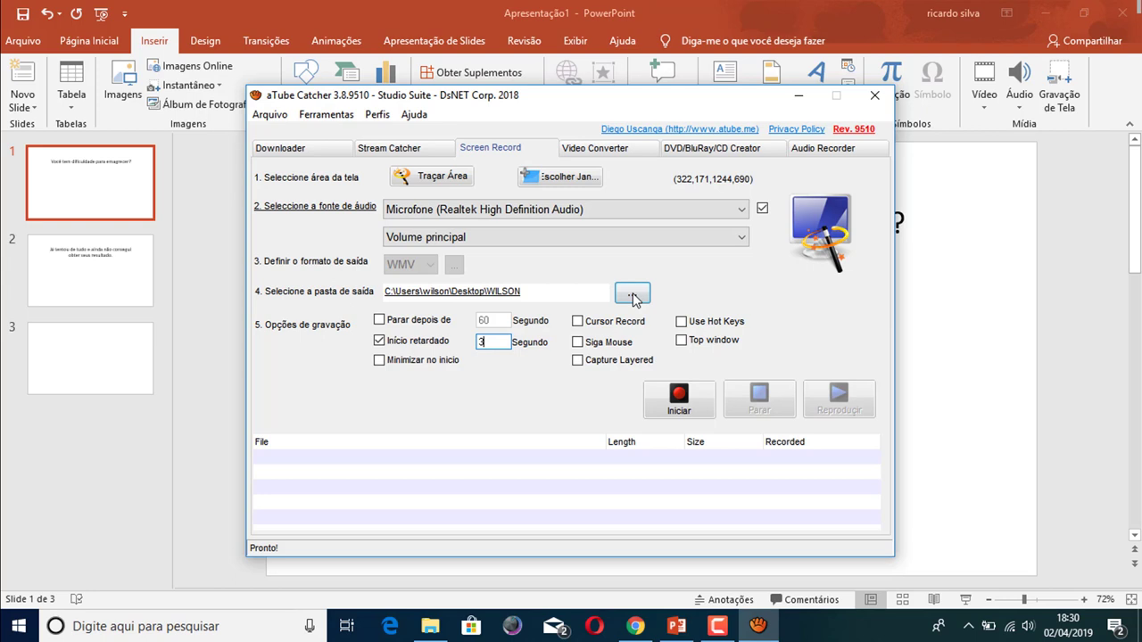
left_click(429, 179)
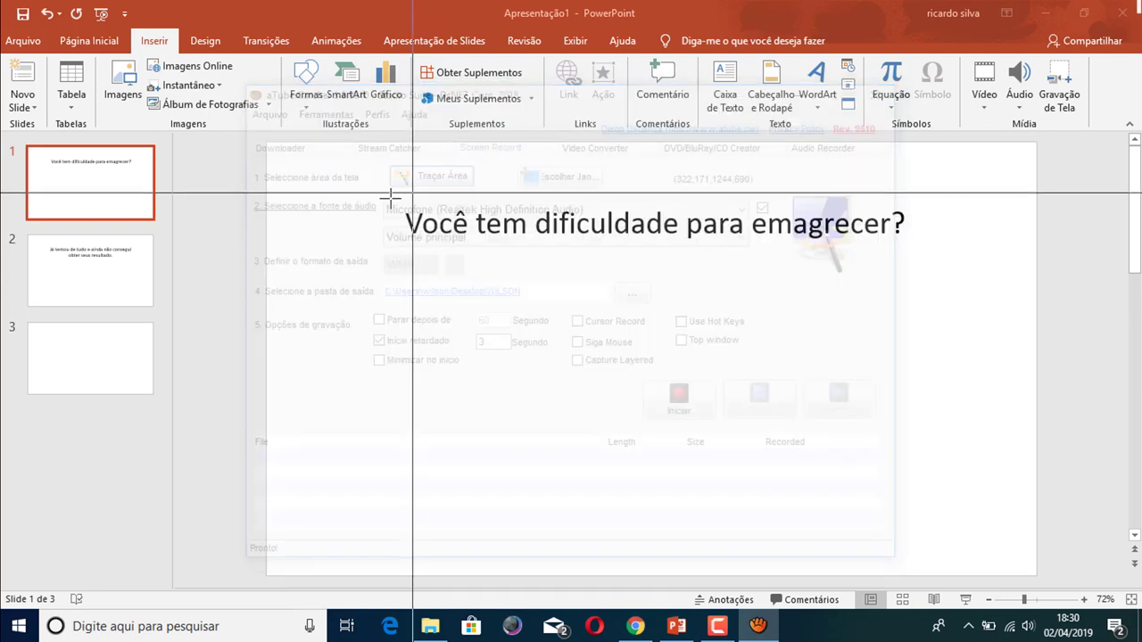
mouse_move(267, 140)
left_mouse_down()
mouse_move(437, 228)
mouse_move(889, 572)
mouse_move(853, 556)
mouse_move(1037, 576)
mouse_move(808, 420)
mouse_move(1106, 630)
mouse_move(1039, 589)
mouse_move(1036, 574)
left_mouse_up()
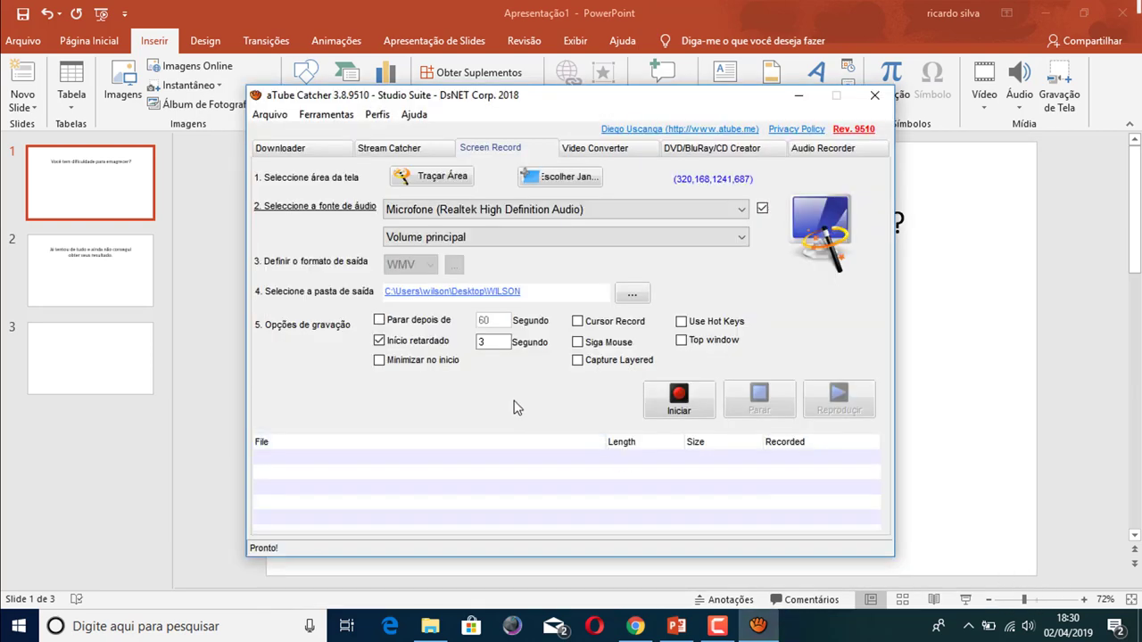
Step: Start the aTube Catcher recording, minimize it, and bring Chrome's Powtoon page forward
left_click(675, 400)
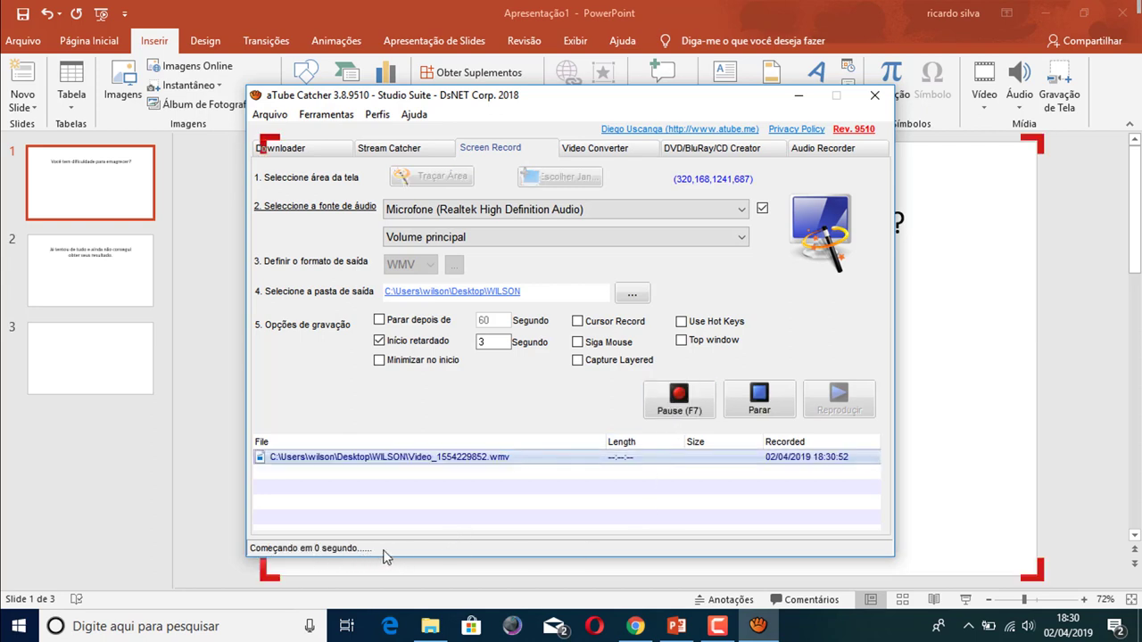
left_click(798, 96)
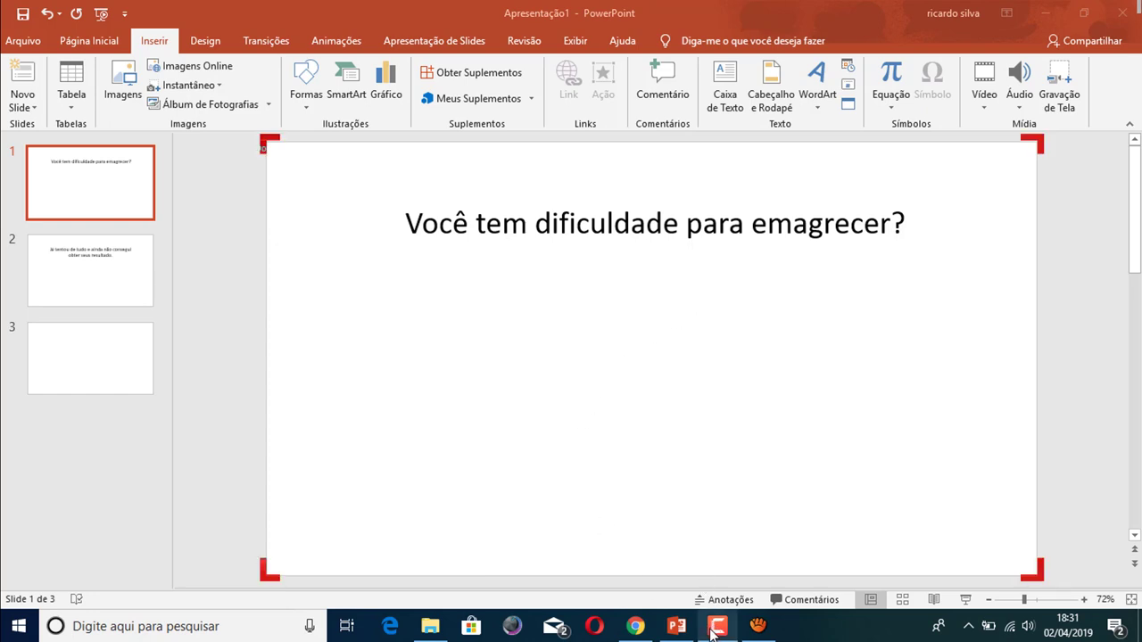
mouse_move(775, 632)
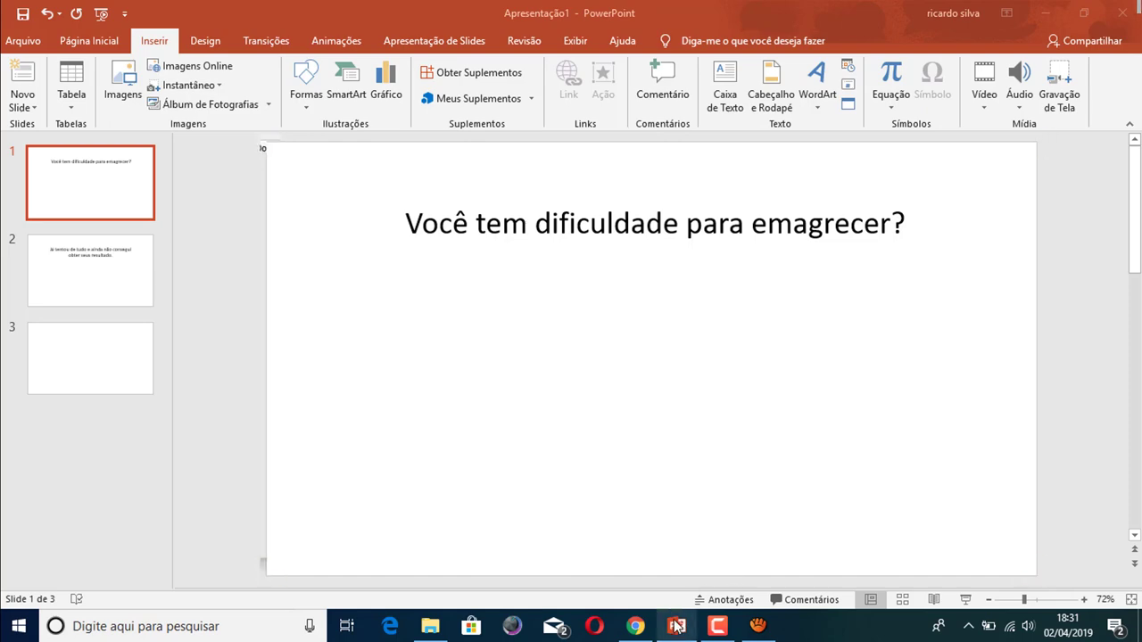
left_click(635, 625)
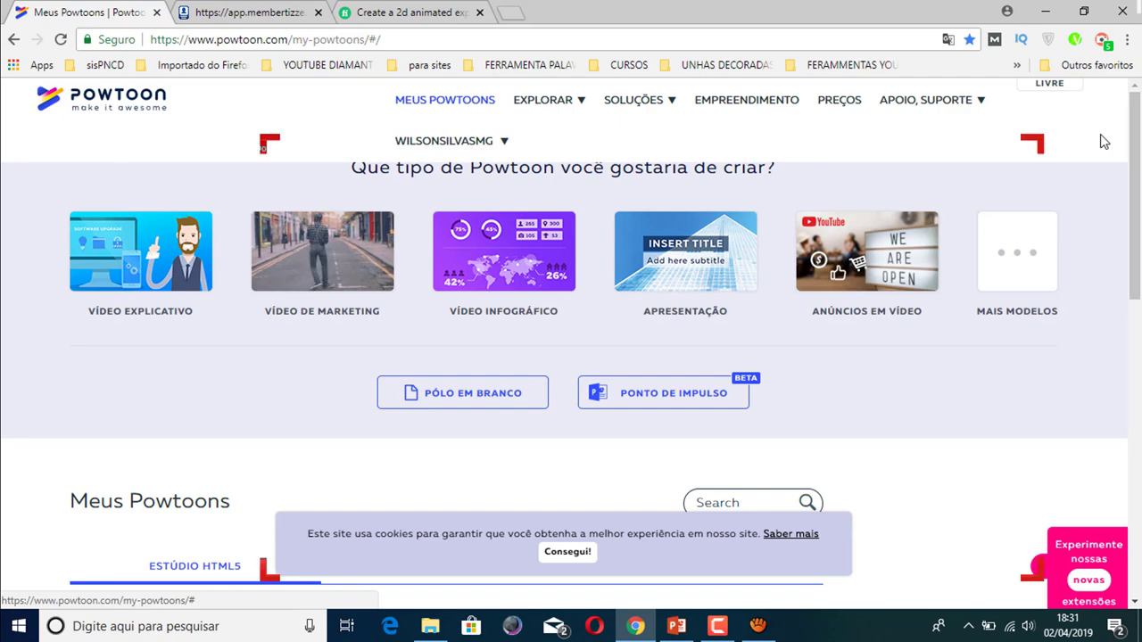
Step: Scroll the Meus Powtoons page to show the Powtoon types and the EXPLORAR menu
scroll(1139, 132, "down", 1)
scroll(1139, 132, "up", 1)
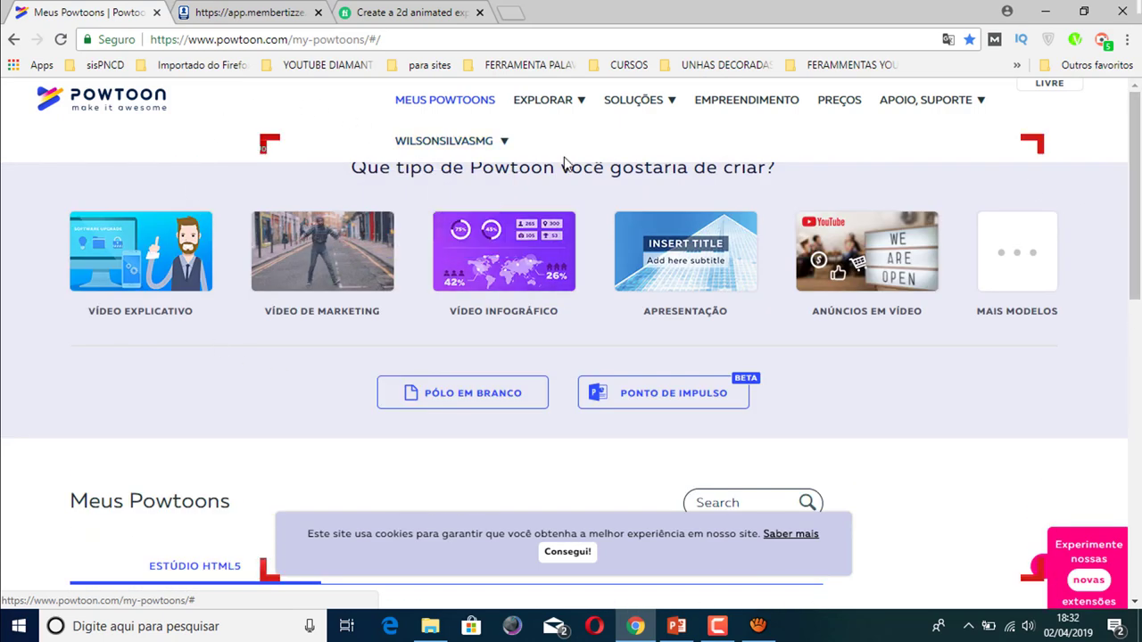
mouse_move(546, 99)
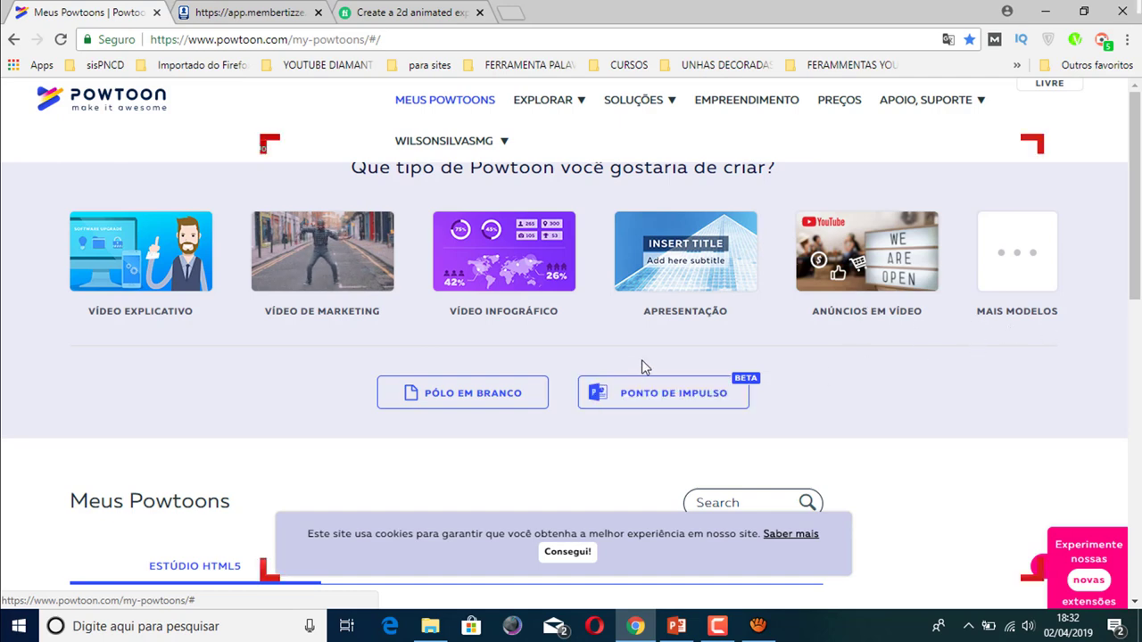
scroll(1061, 294, "down", 1)
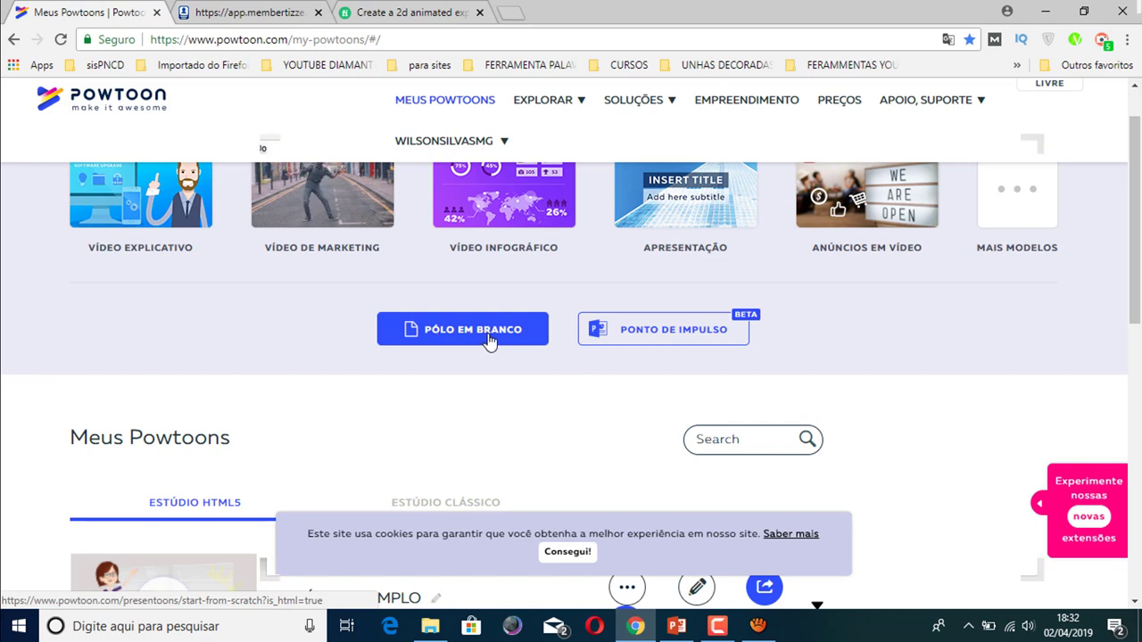
scroll(981, 321, "up", 1)
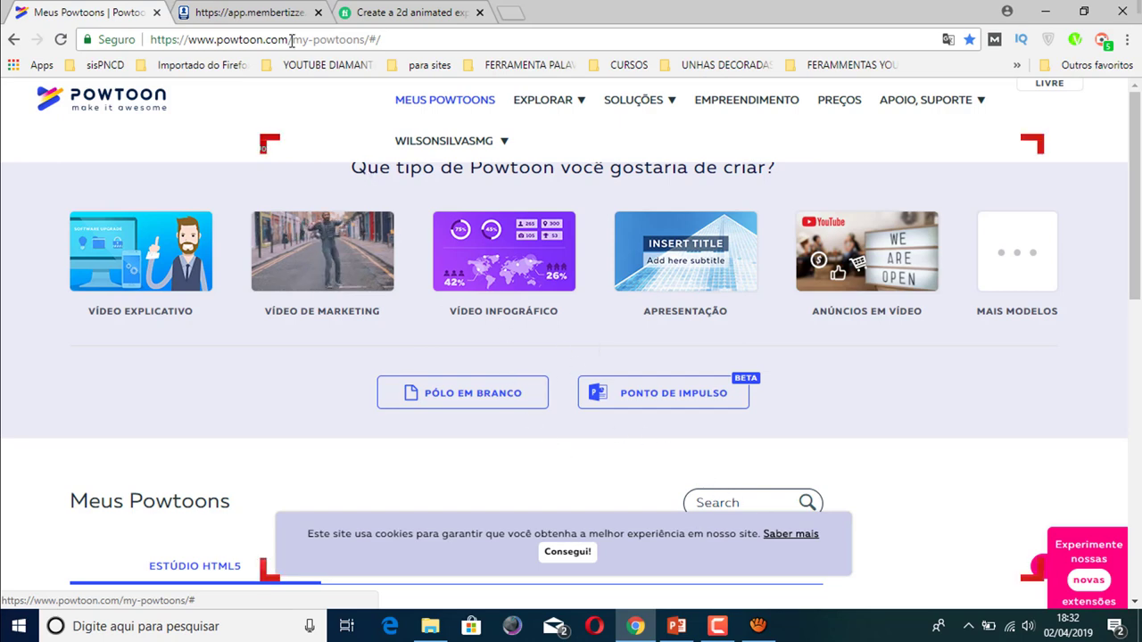
Step: Switch to the Vídeo Story 1.4 tab, stop recording with Parar, and minimize aTube Catcher
left_click(257, 14)
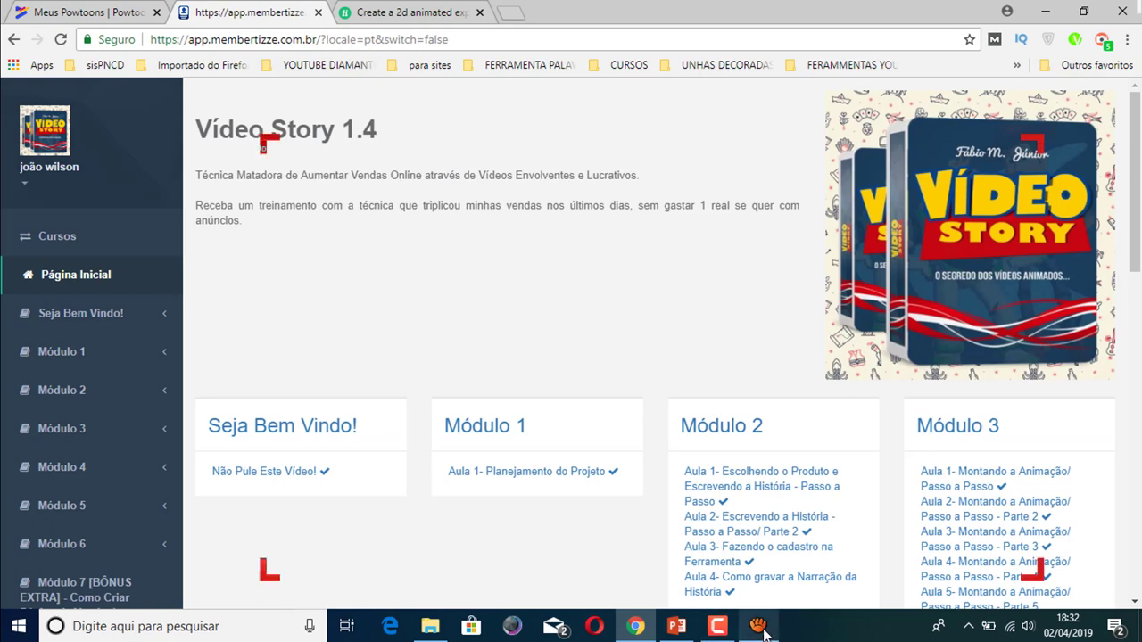
mouse_move(762, 629)
left_click(710, 546)
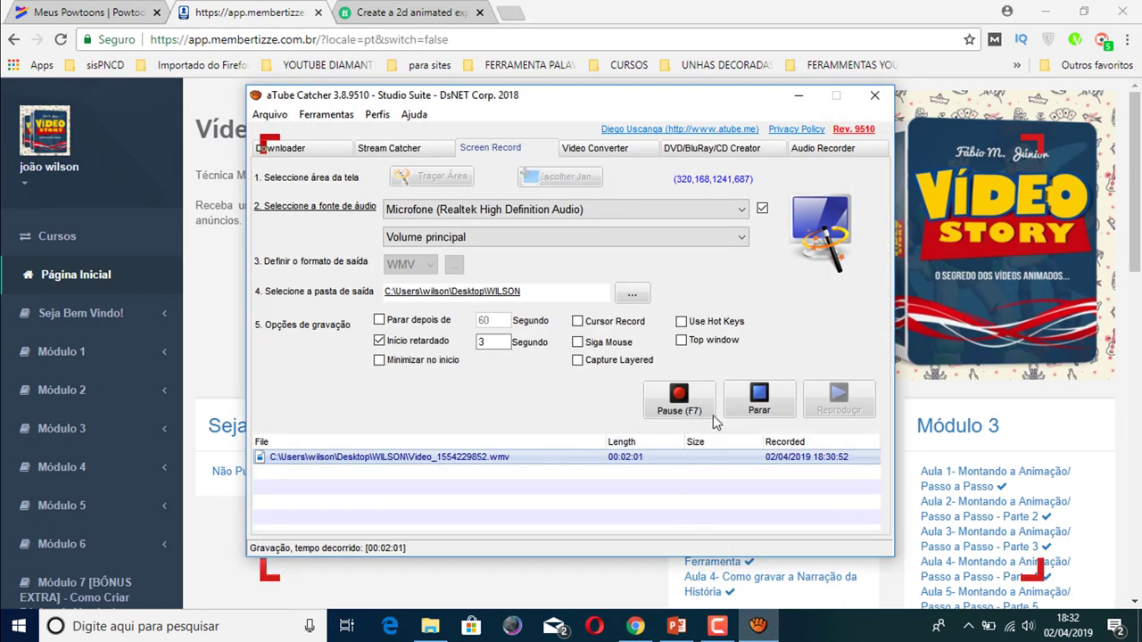
left_click(769, 402)
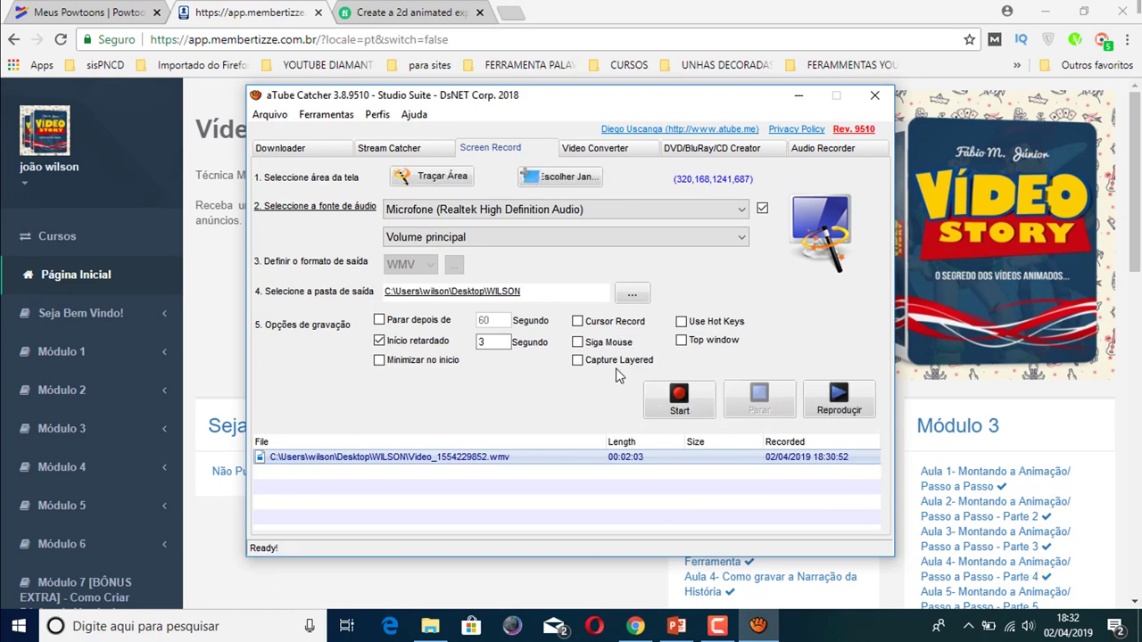
left_click(798, 95)
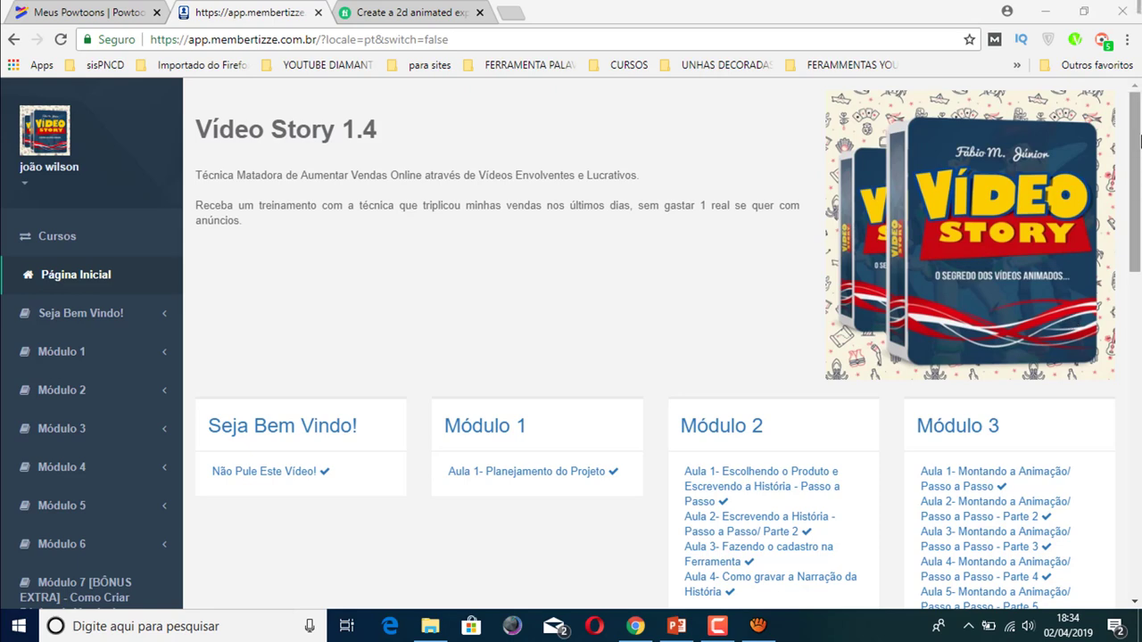
mouse_move(1136, 118)
left_mouse_down()
mouse_move(1139, 194)
mouse_move(1139, 104)
left_mouse_up()
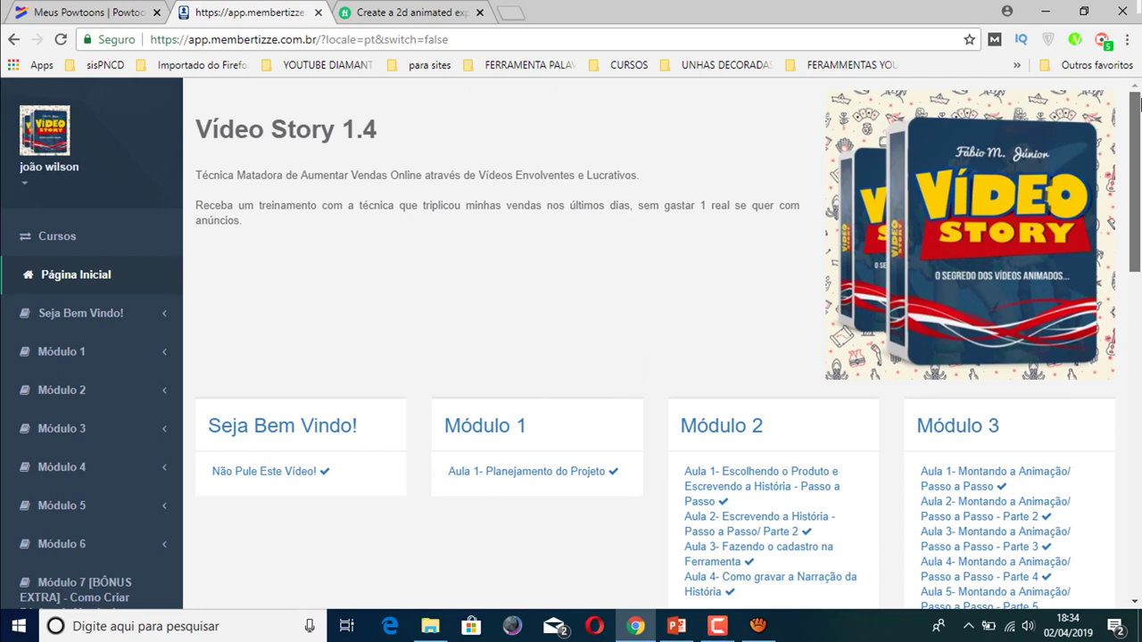
mouse_move(1137, 109)
left_mouse_down()
mouse_move(1137, 153)
mouse_move(1138, 106)
mouse_move(1139, 146)
mouse_move(1139, 121)
left_mouse_up()
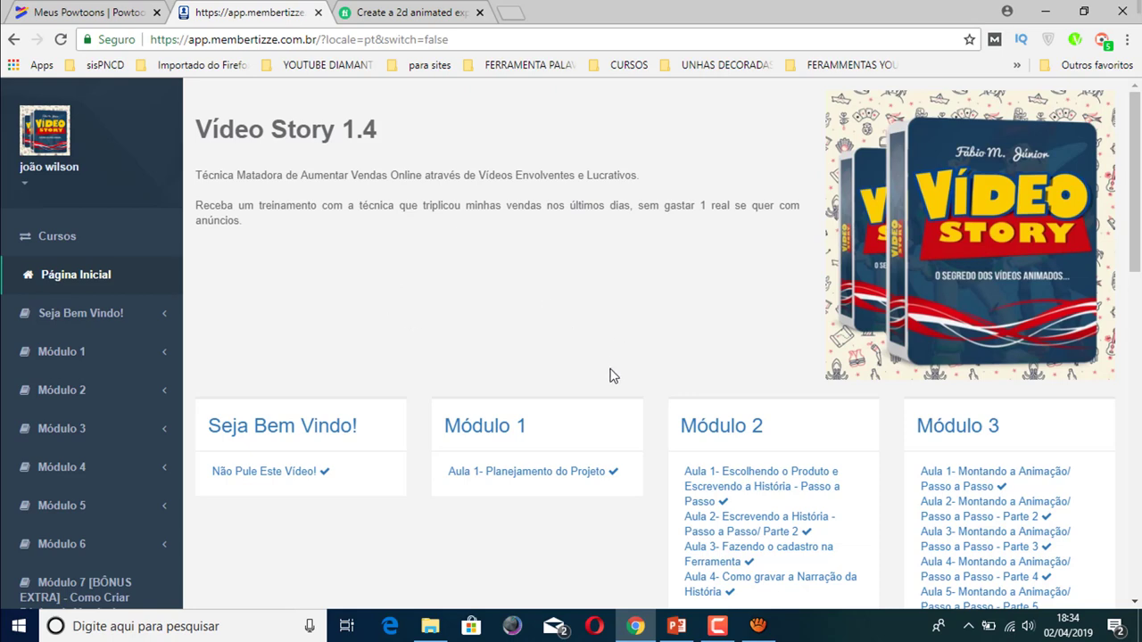
Step: Scroll the course page down to the Módulo 1–7 lesson cards, then back up slightly
mouse_move(1135, 197)
left_mouse_down()
mouse_move(1135, 233)
mouse_move(1137, 195)
left_mouse_up()
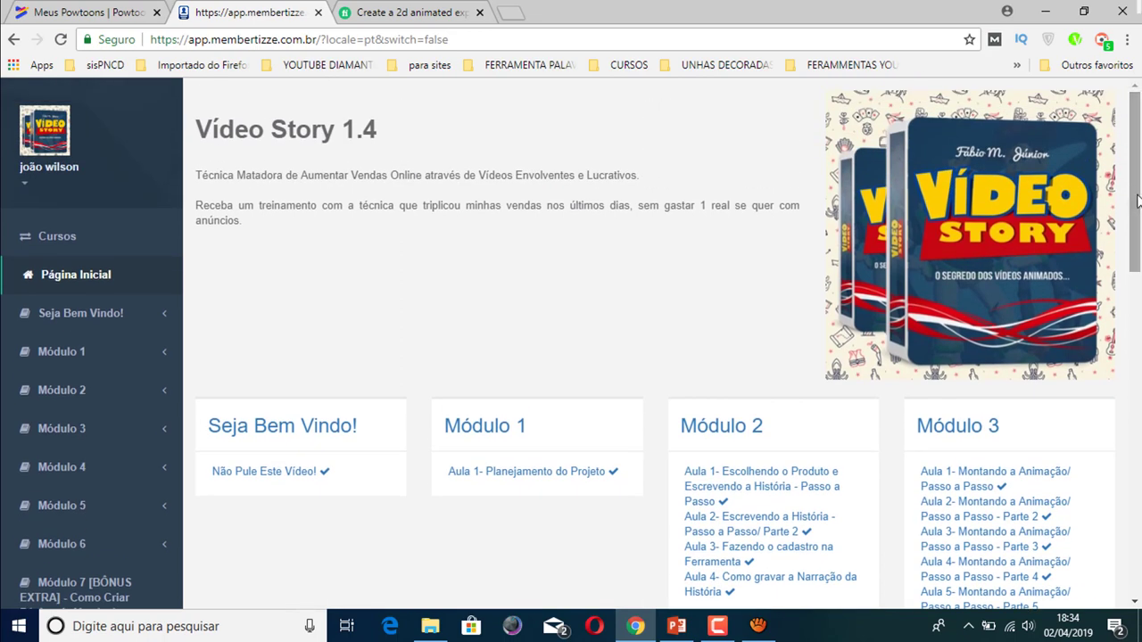
scroll(1138, 133, "down", 2)
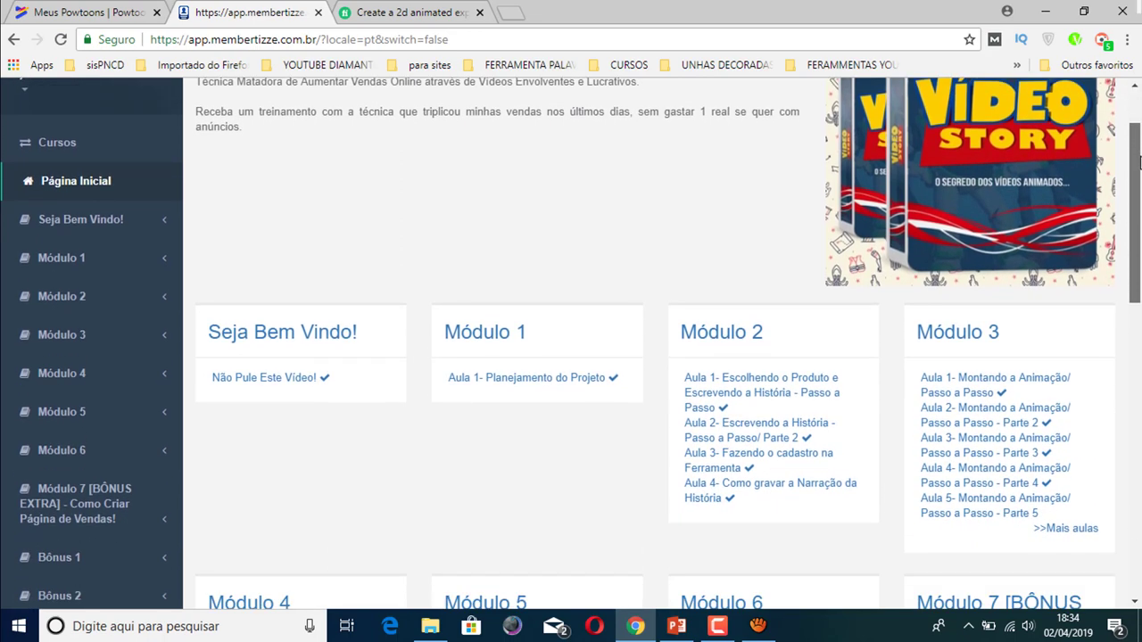
left_click_drag(1139, 161, 1139, 174)
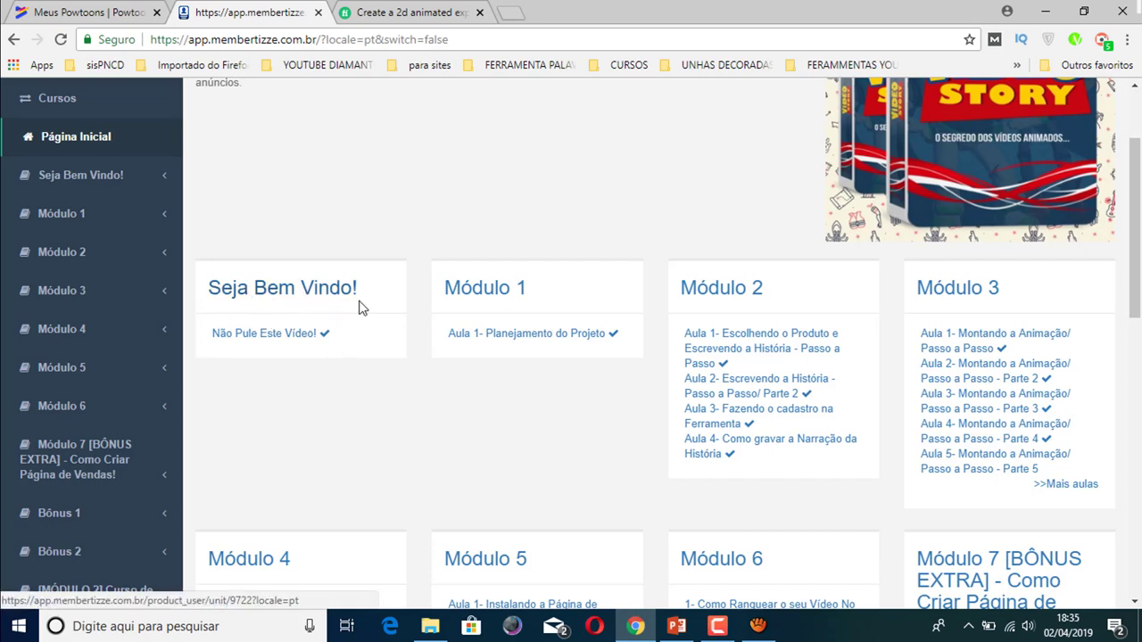
left_click_drag(1139, 248, 1139, 279)
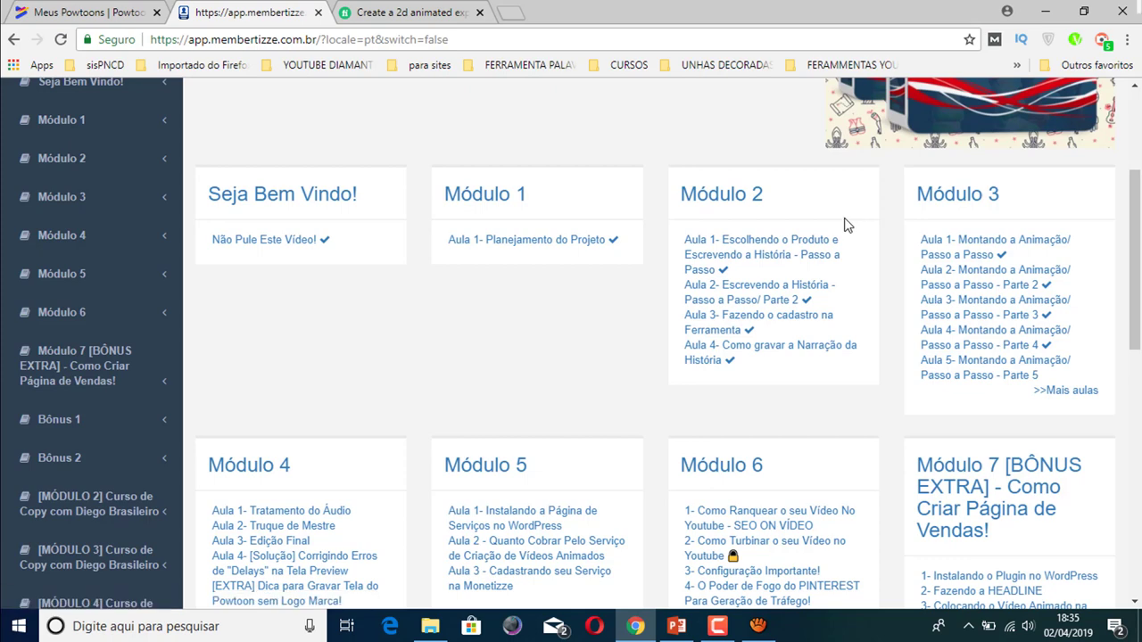
mouse_move(1135, 228)
left_mouse_down()
mouse_move(1139, 171)
mouse_move(1126, 239)
left_mouse_up()
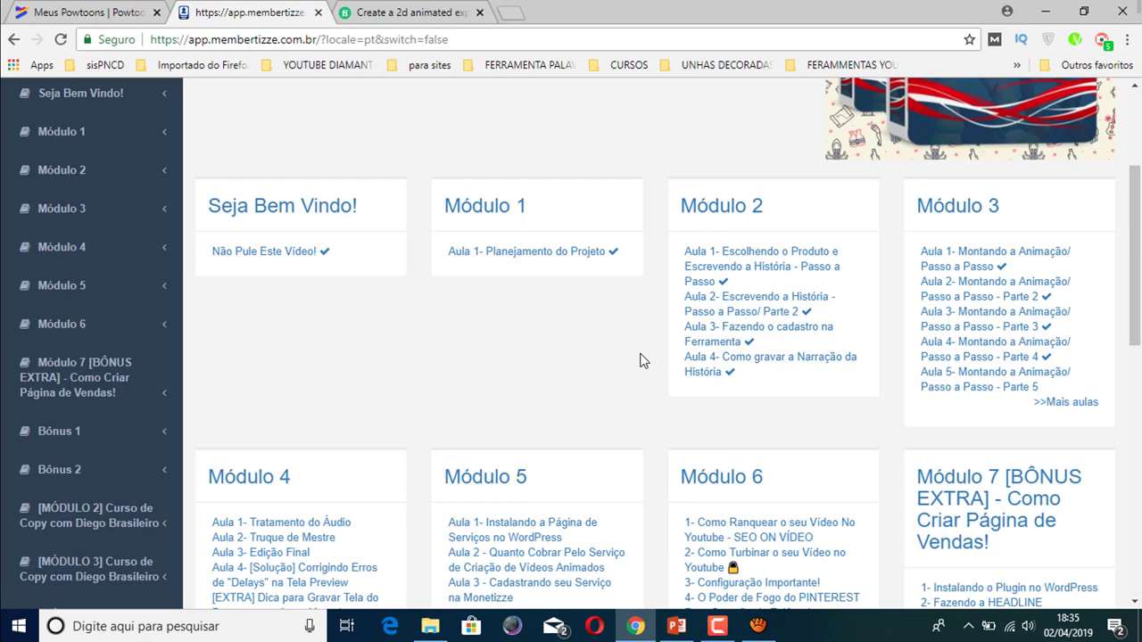
scroll(743, 391, "down", 1)
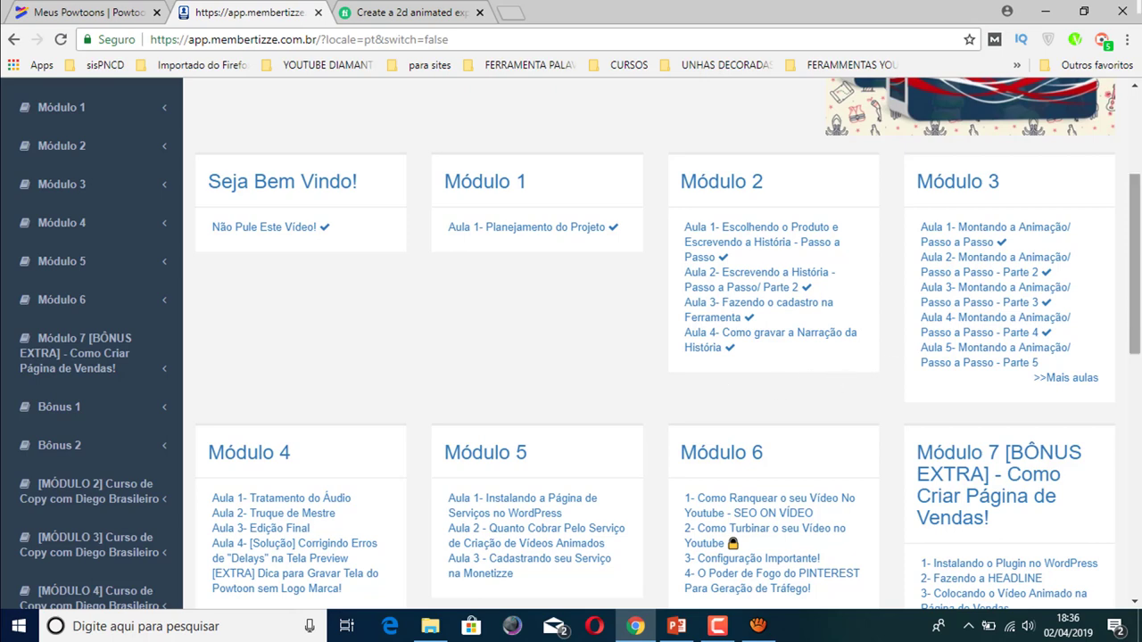
left_click_drag(1137, 254, 1139, 267)
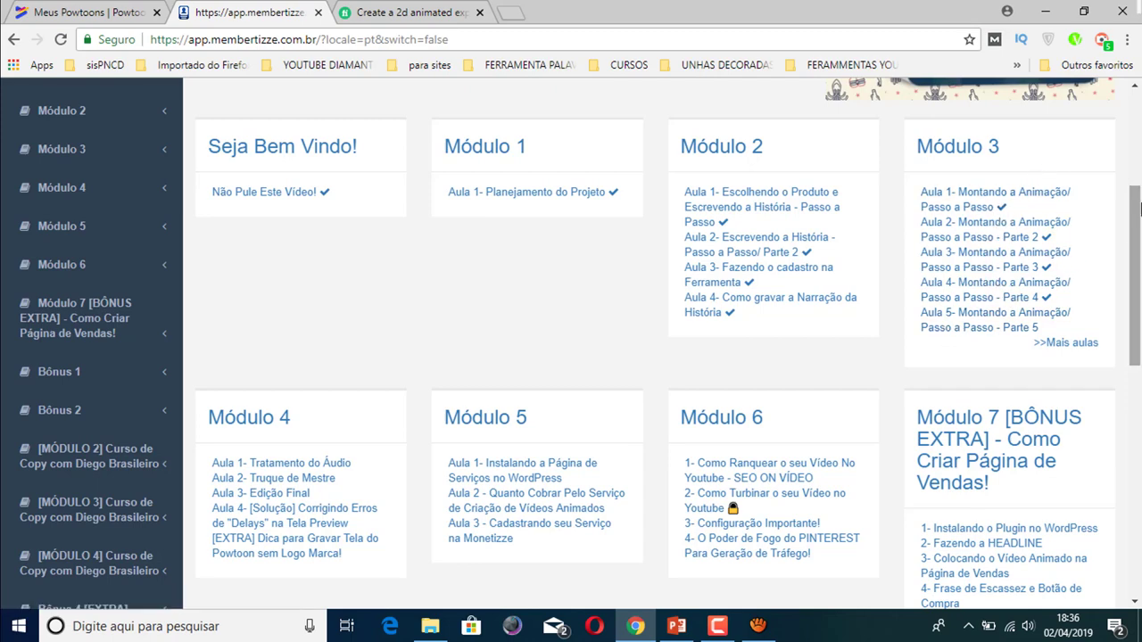
scroll(1139, 208, "down", 2)
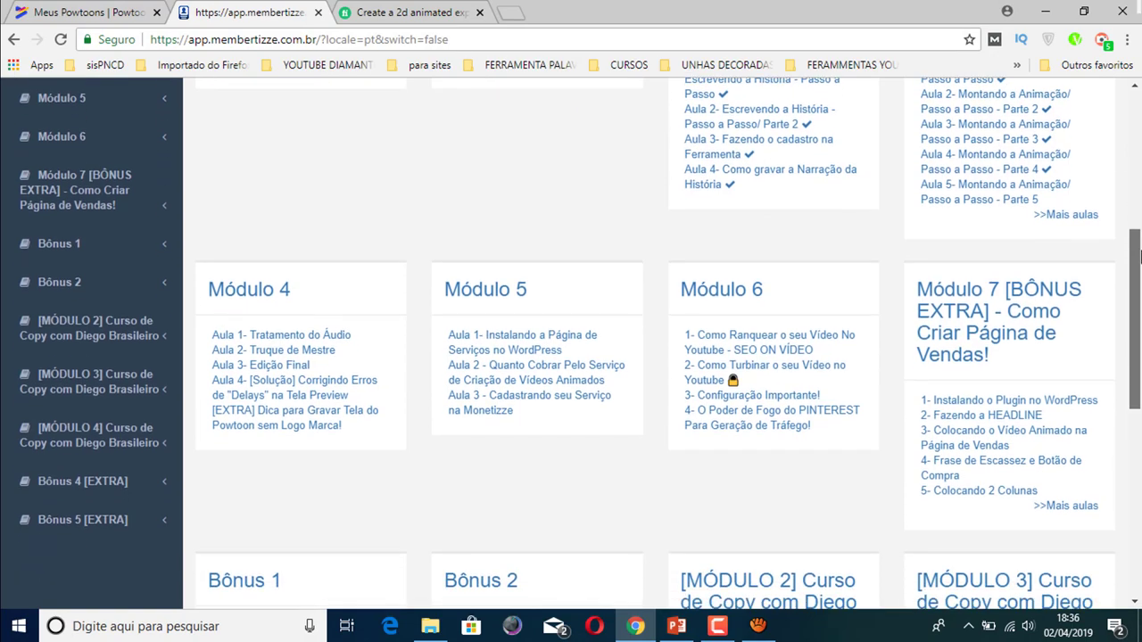
scroll(1139, 210, "up", 1)
scroll(1139, 211, "up", 3)
scroll(1139, 178, "up", 1)
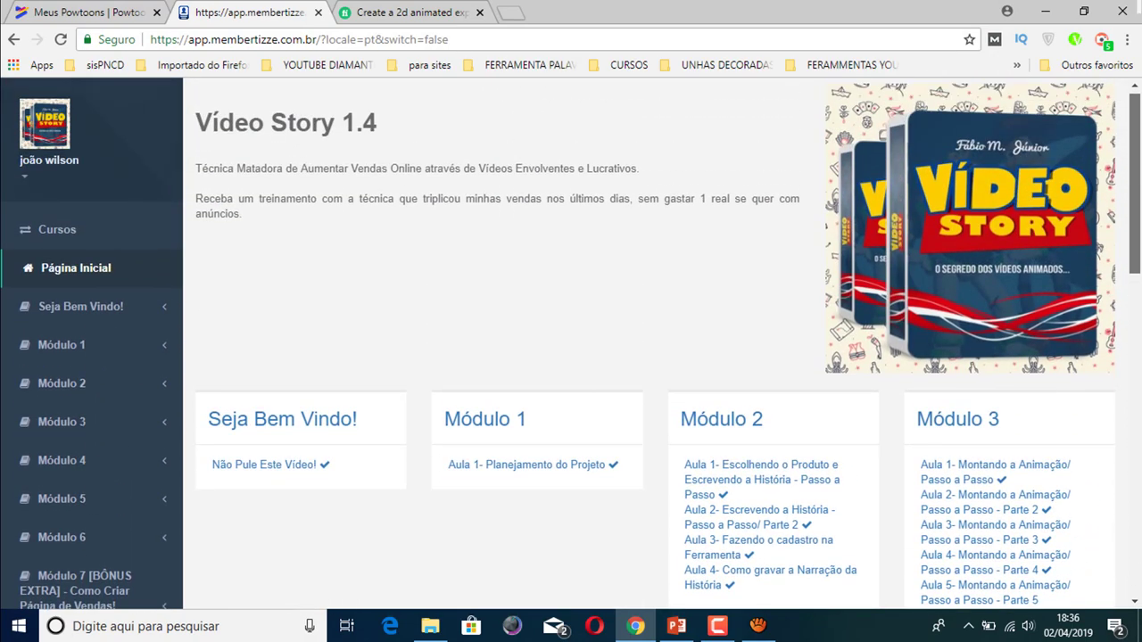
scroll(1139, 161, "down", 1)
scroll(1139, 160, "down", 4)
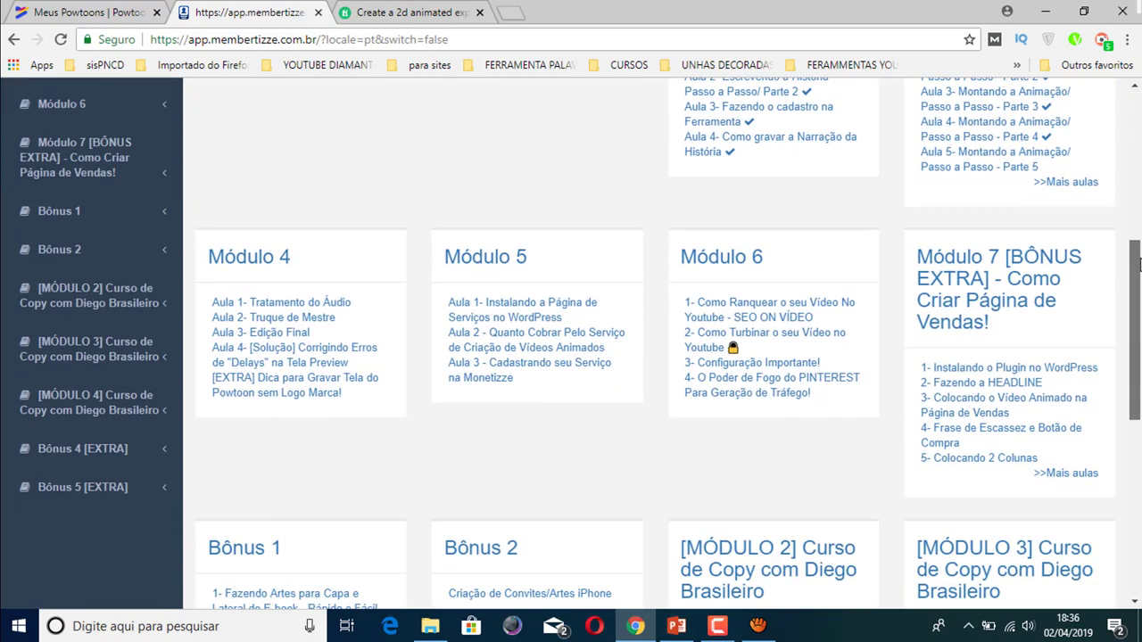
scroll(1139, 261, "up", 1)
scroll(1139, 277, "down", 1)
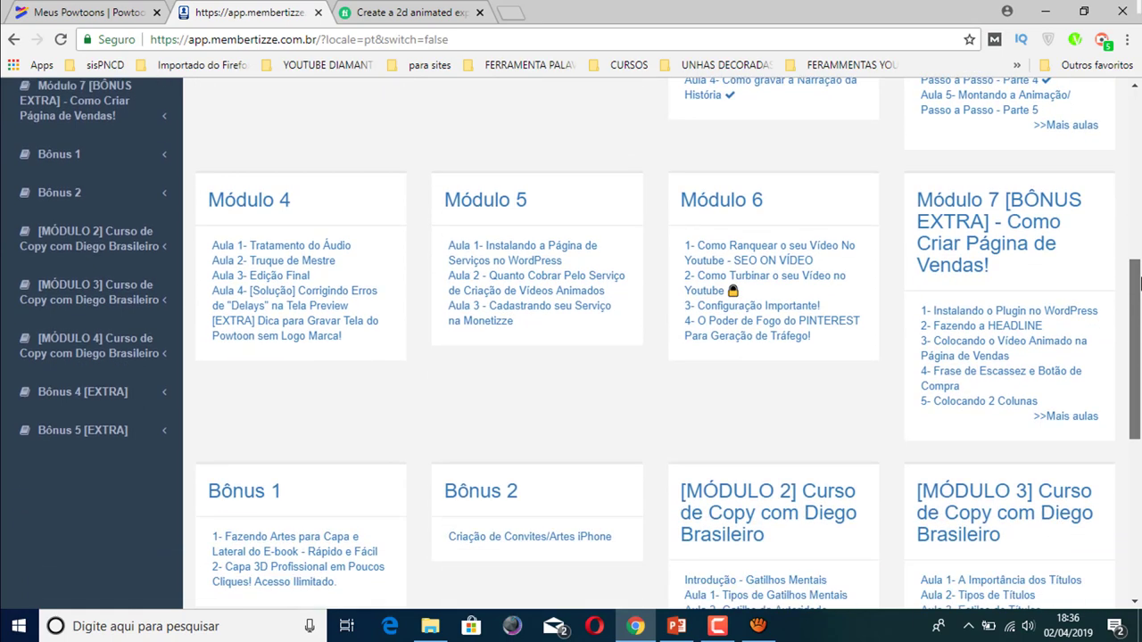
scroll(1139, 284, "down", 1)
scroll(778, 314, "down", 2)
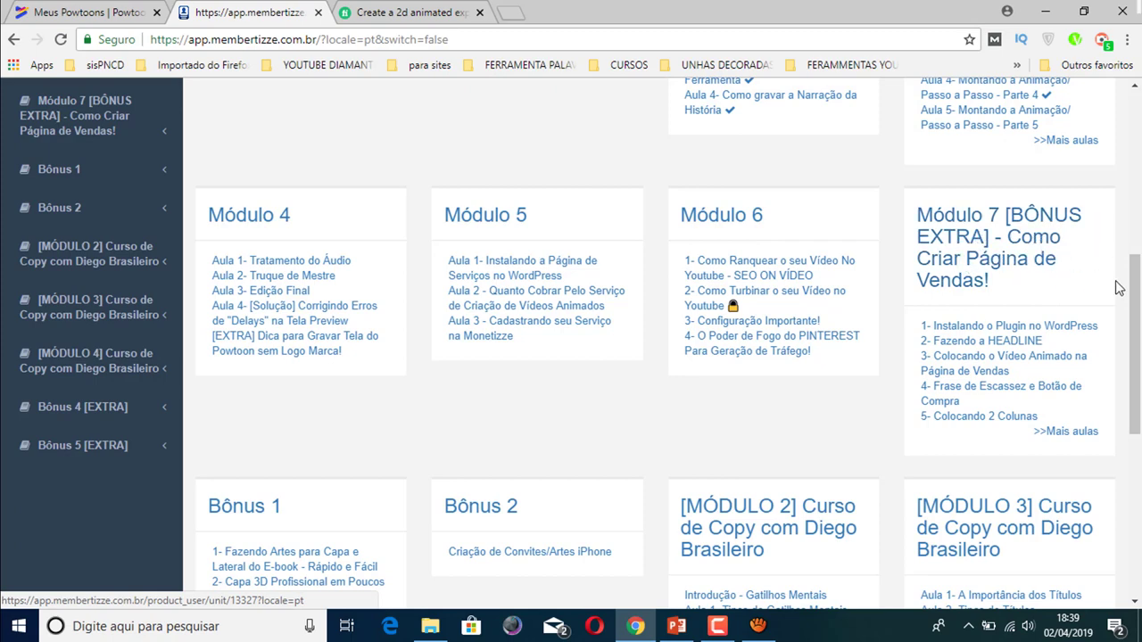
scroll(1119, 295, "down", 1)
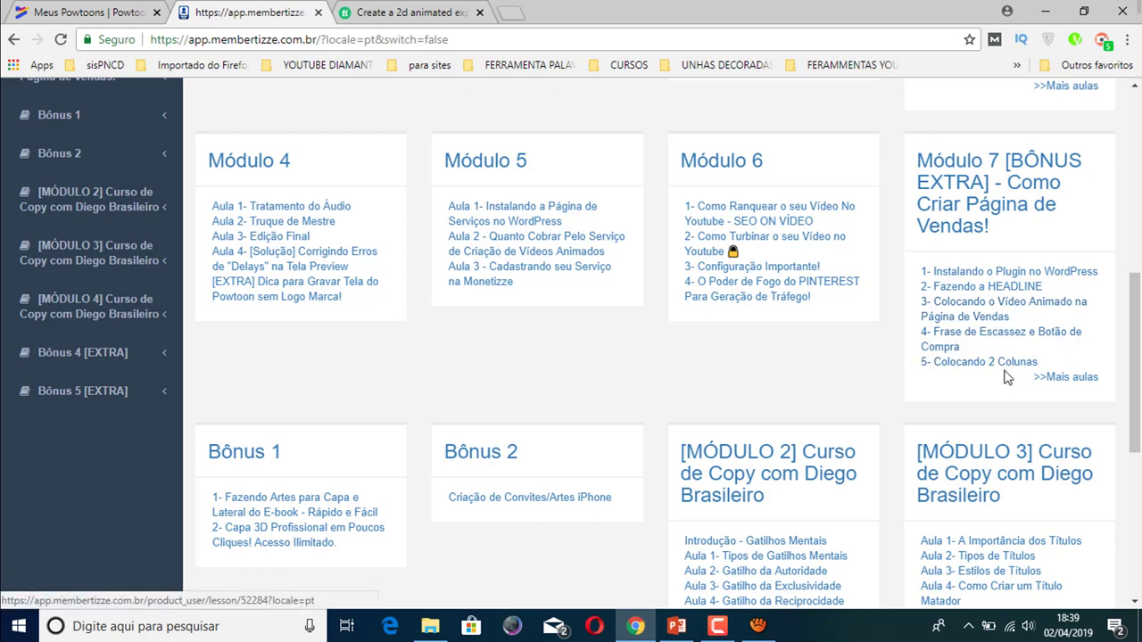
left_click_drag(1139, 299, 1138, 332)
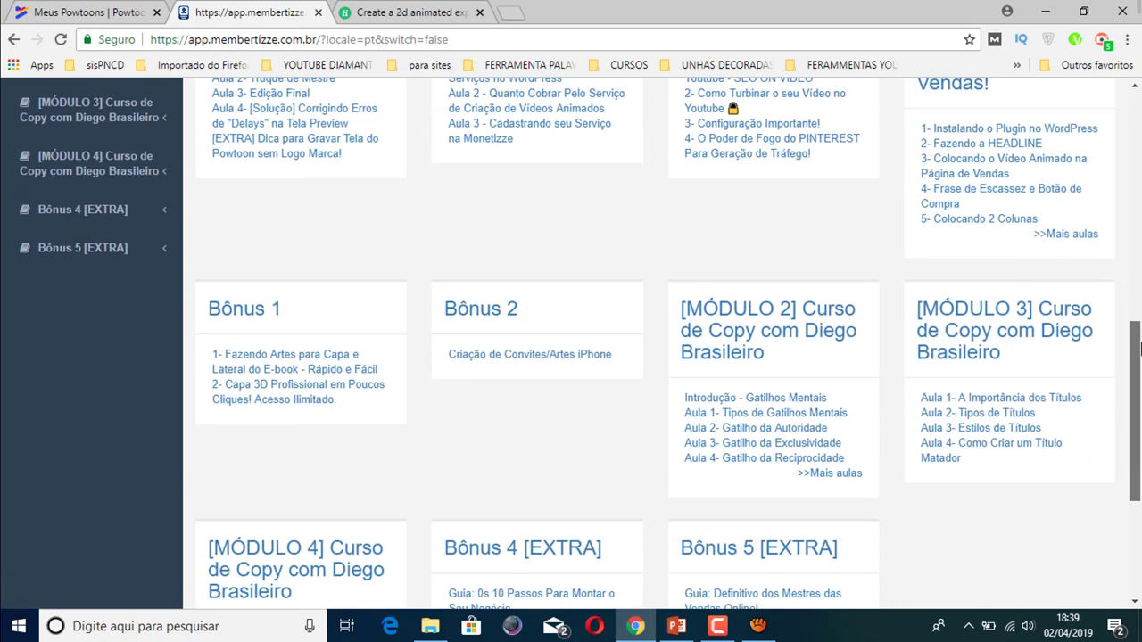
scroll(1139, 332, "up", 3)
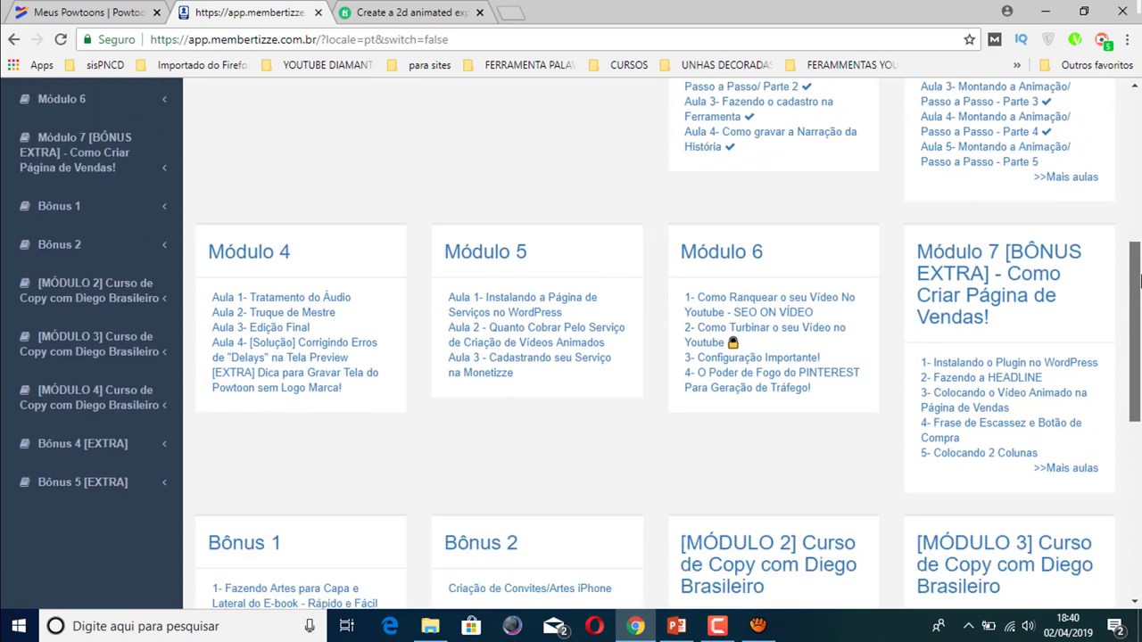
scroll(1139, 331, "down", 2)
left_click_drag(1139, 346, 1138, 359)
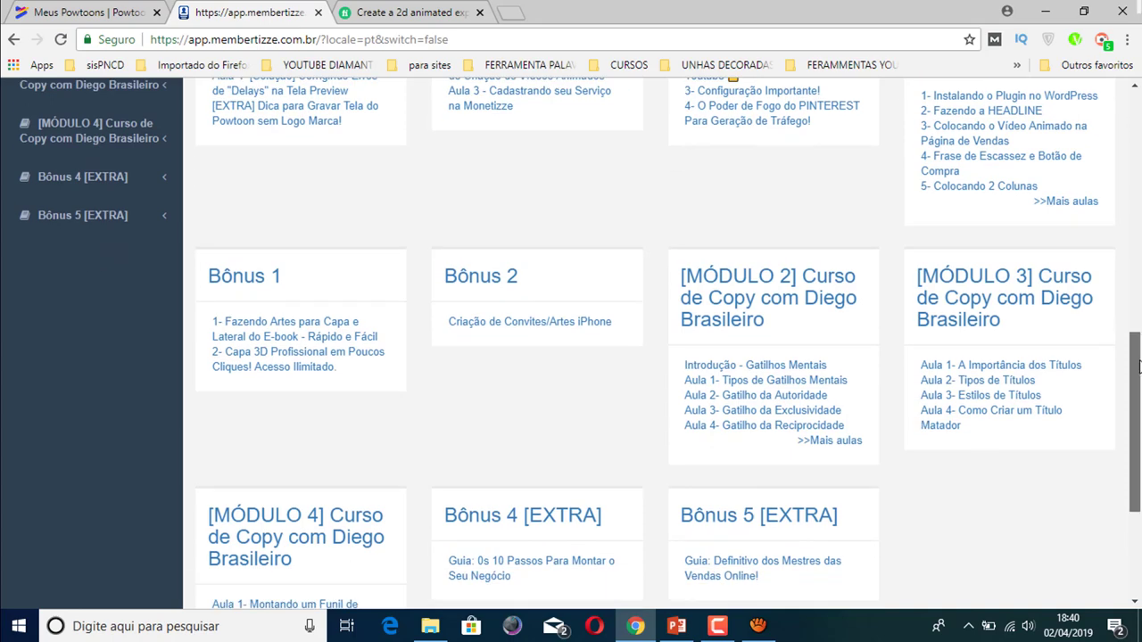
left_click_drag(1138, 359, 1138, 379)
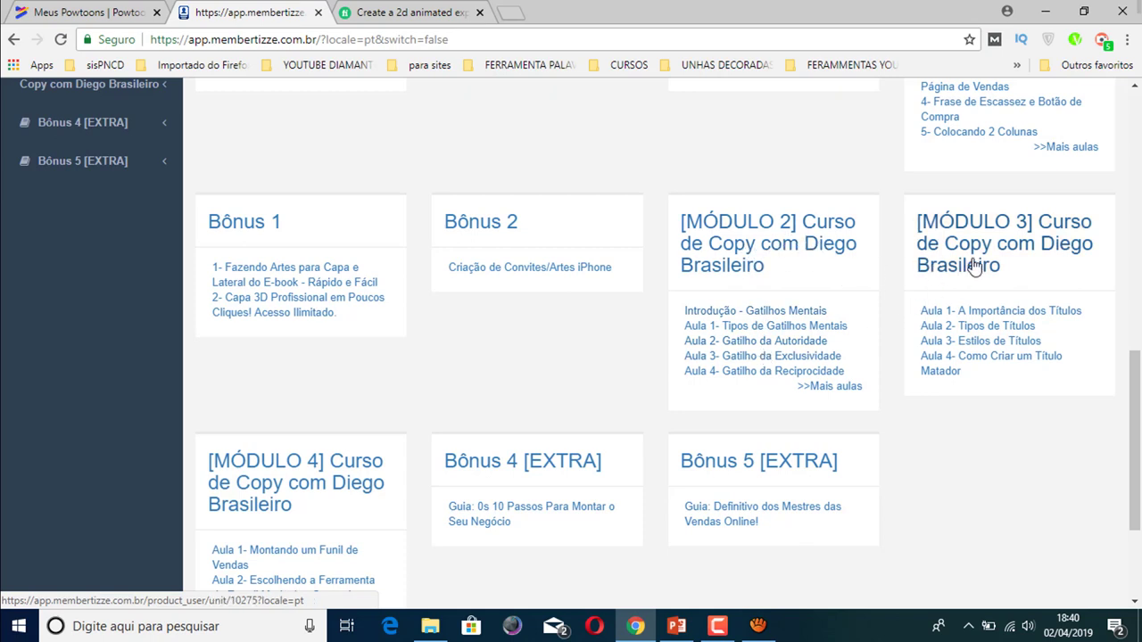
Step: Scroll past the bonus lessons to the footer, then back to the top of the page
left_click_drag(1139, 389, 1139, 464)
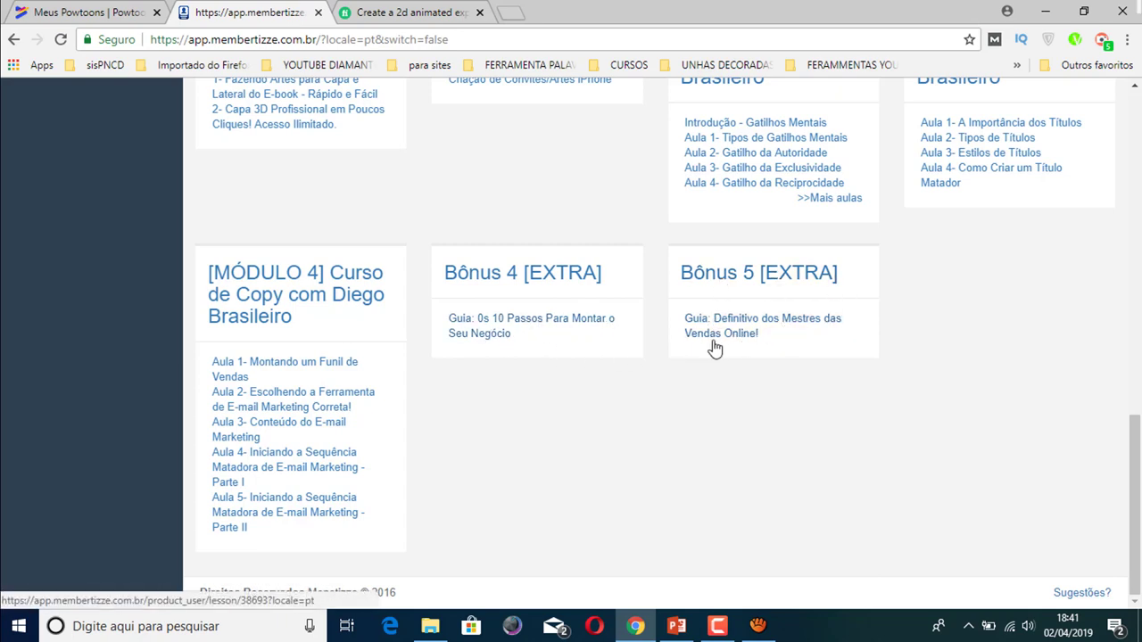
left_click_drag(1139, 486, 1139, 152)
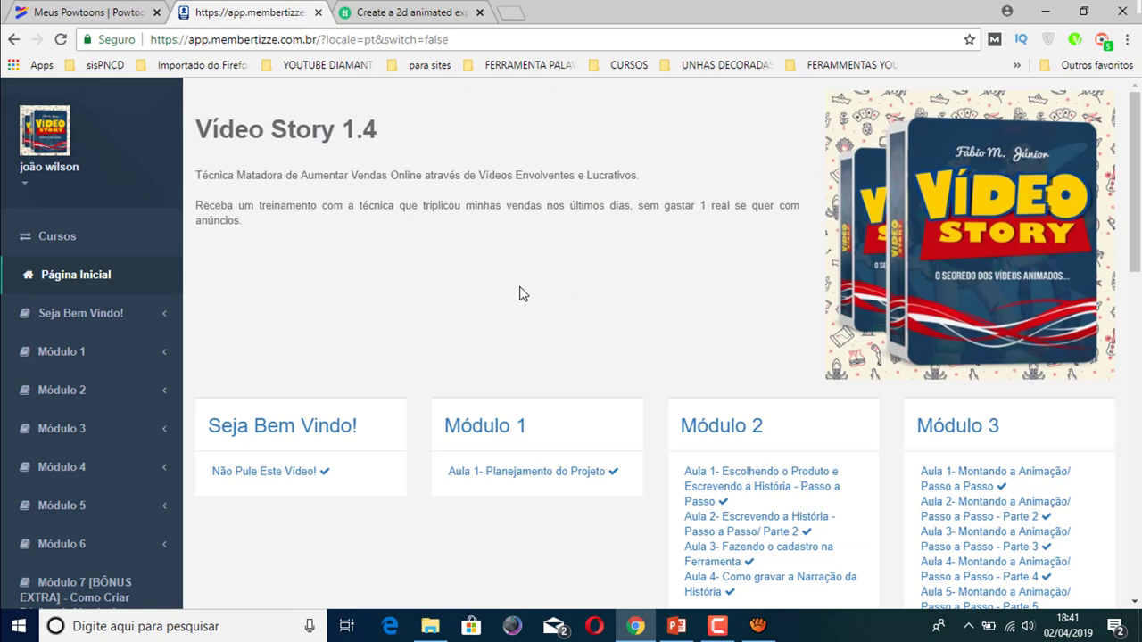
Step: Open the Fiverr gig 'Vou Criar Um Vídeo Explicativo Animado 2D' and scroll to its playing preview video
left_click(414, 15)
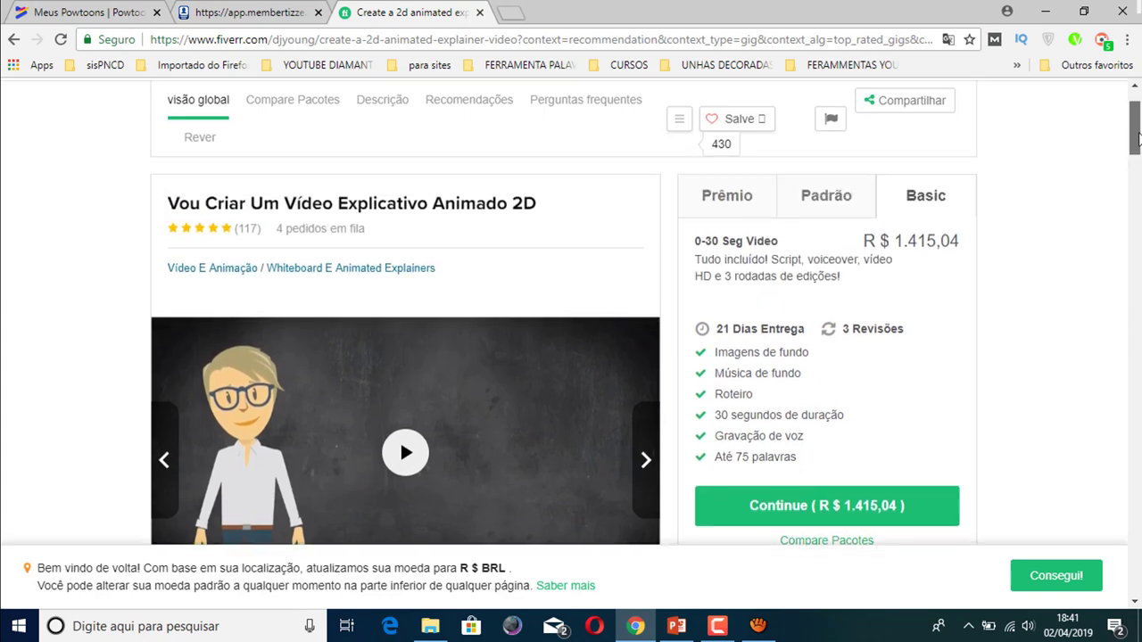
left_click_drag(1139, 181, 1139, 131)
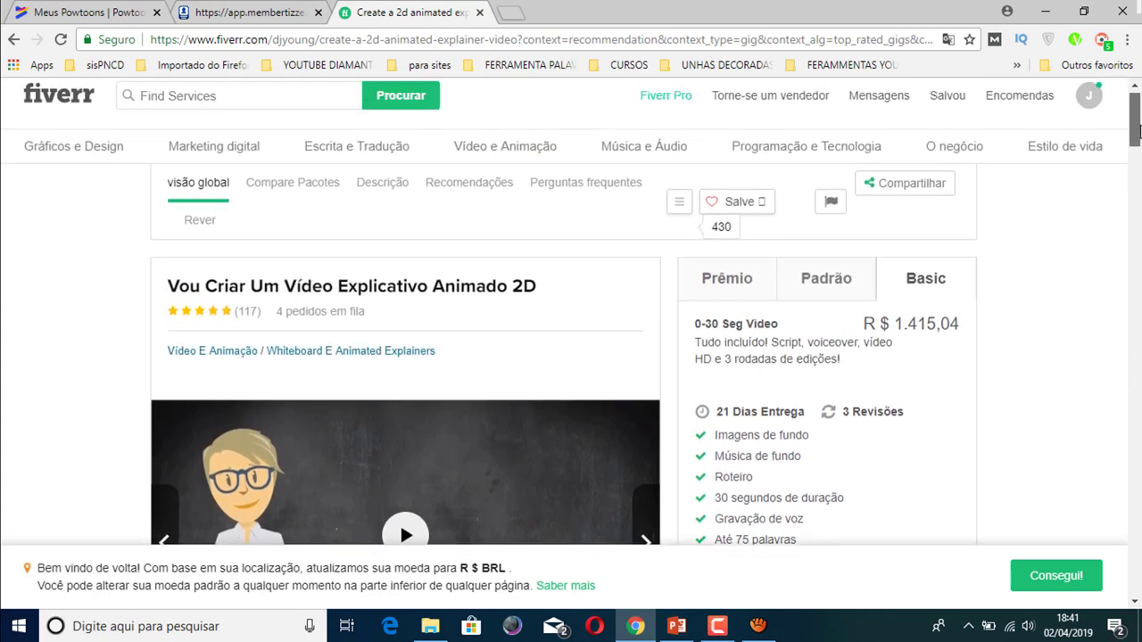
left_click_drag(1139, 131, 1139, 138)
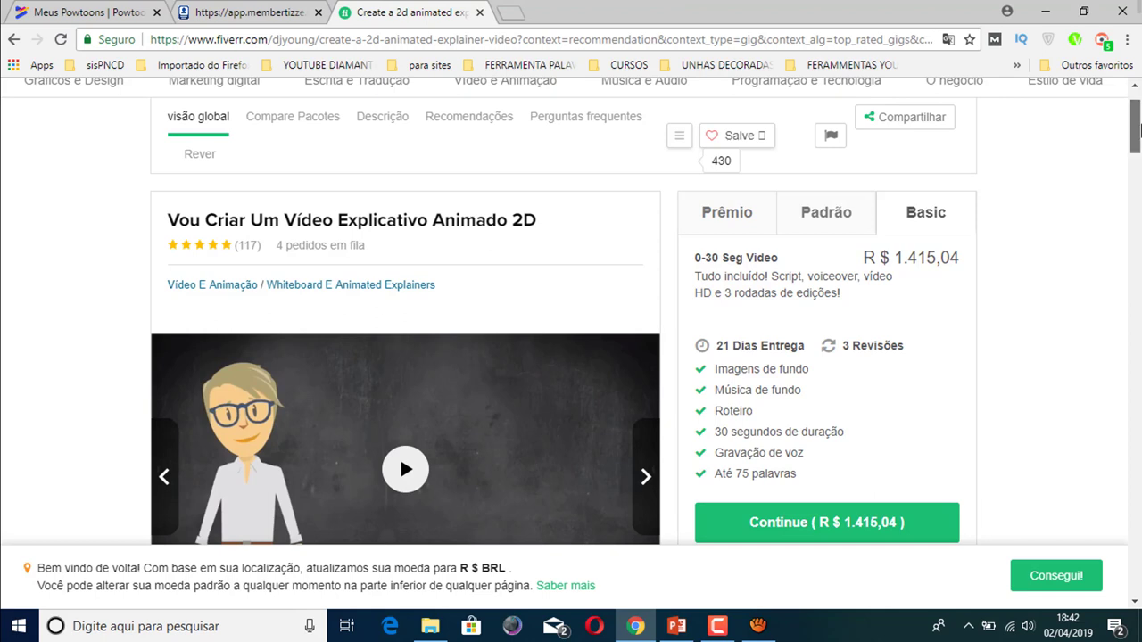
scroll(1136, 128, "down", 1)
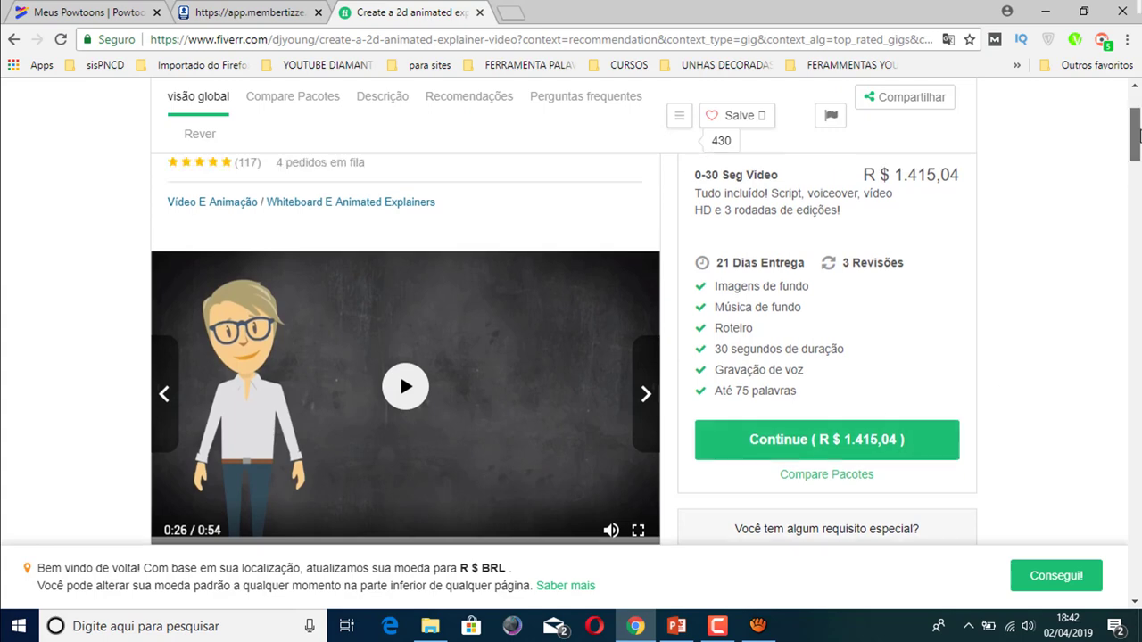
scroll(1068, 297, "up", 2)
scroll(1068, 297, "down", 2)
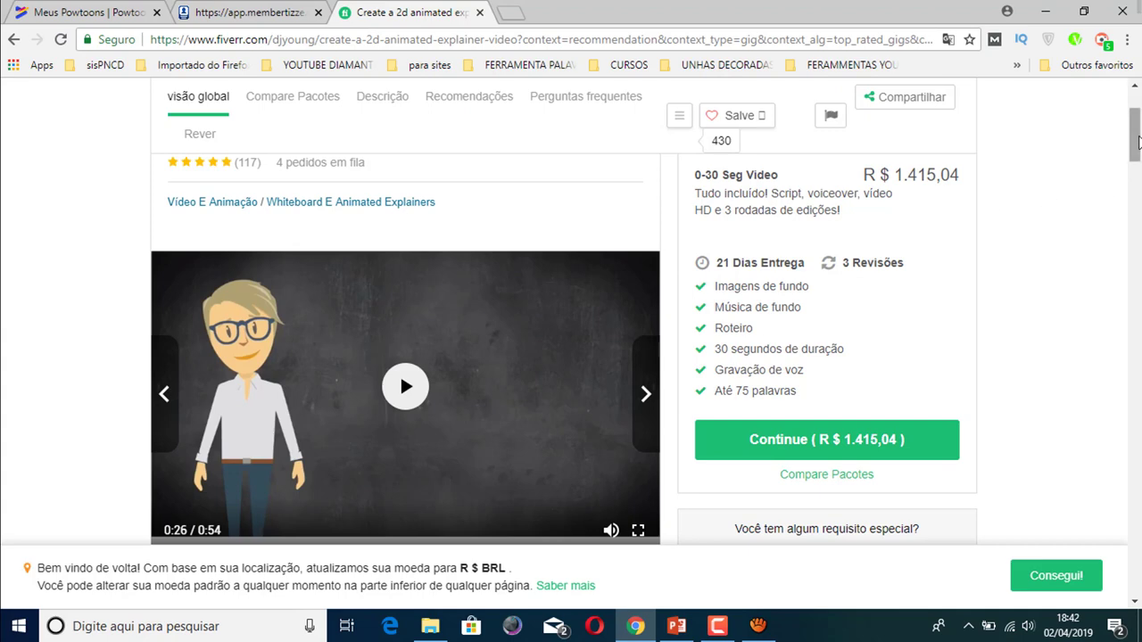
mouse_move(1135, 147)
left_mouse_down()
mouse_move(1137, 132)
mouse_move(1134, 169)
left_mouse_up()
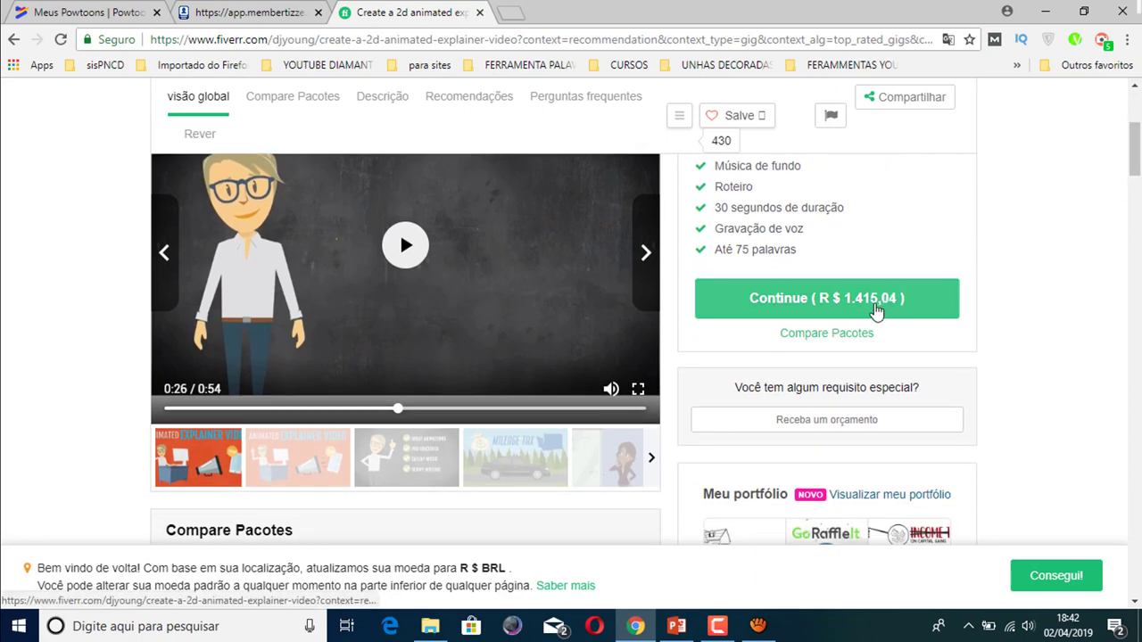
left_click_drag(1136, 161, 1136, 139)
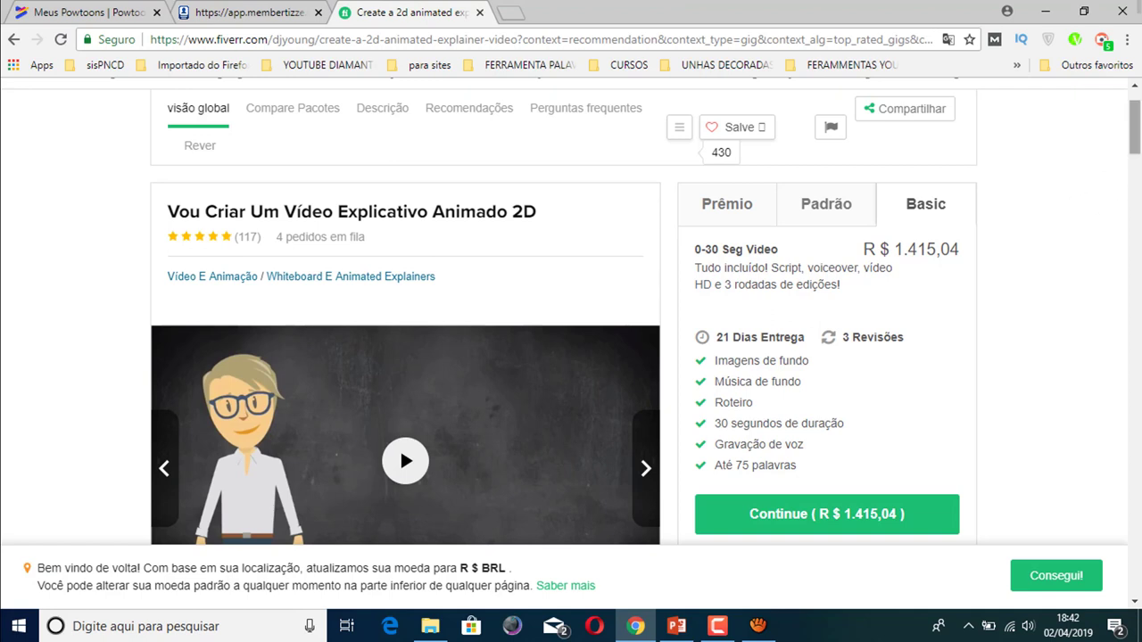
left_click_drag(1138, 113, 1139, 118)
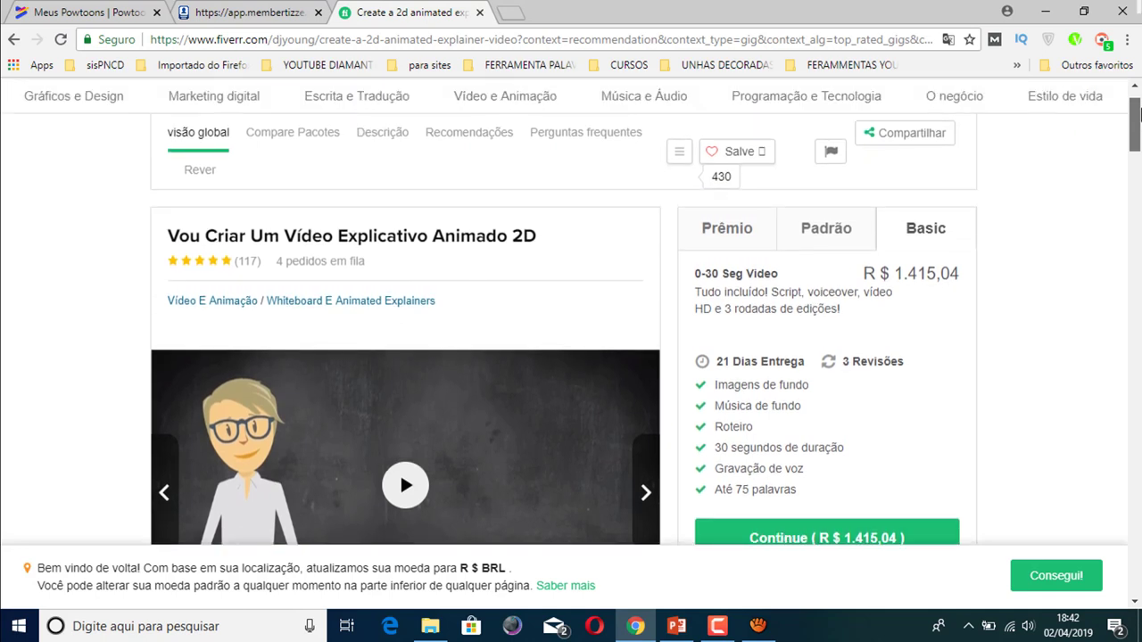
scroll(454, 379, "down", 1)
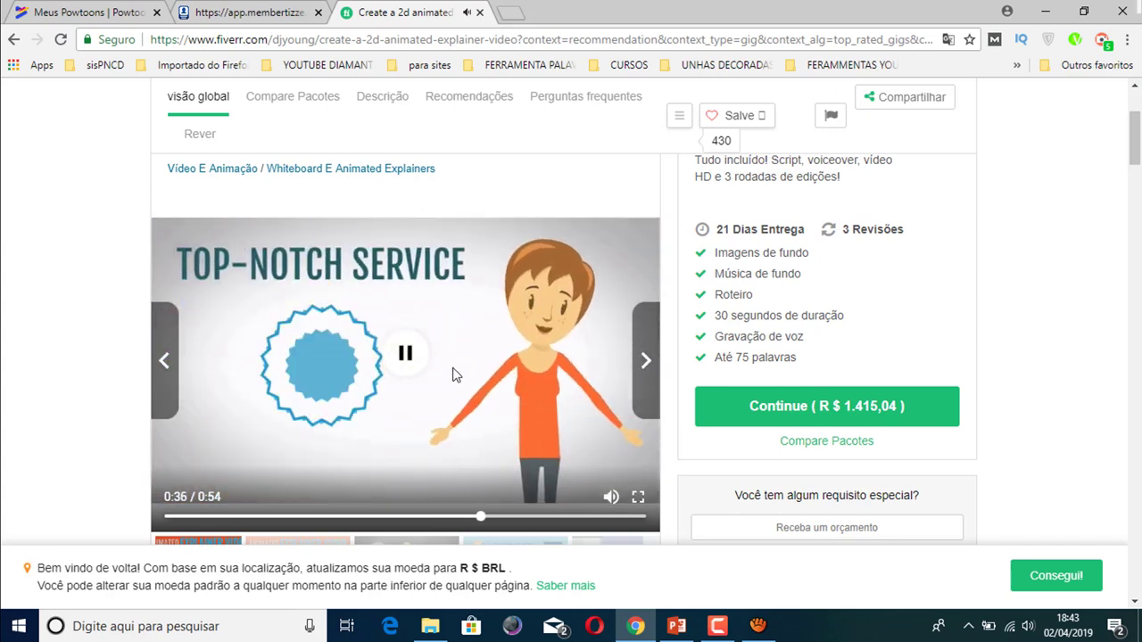
Step: Pause the gig video at 0:40 and go back to the Membertizze 'Vídeo Story 1.4' course page
left_click(403, 355)
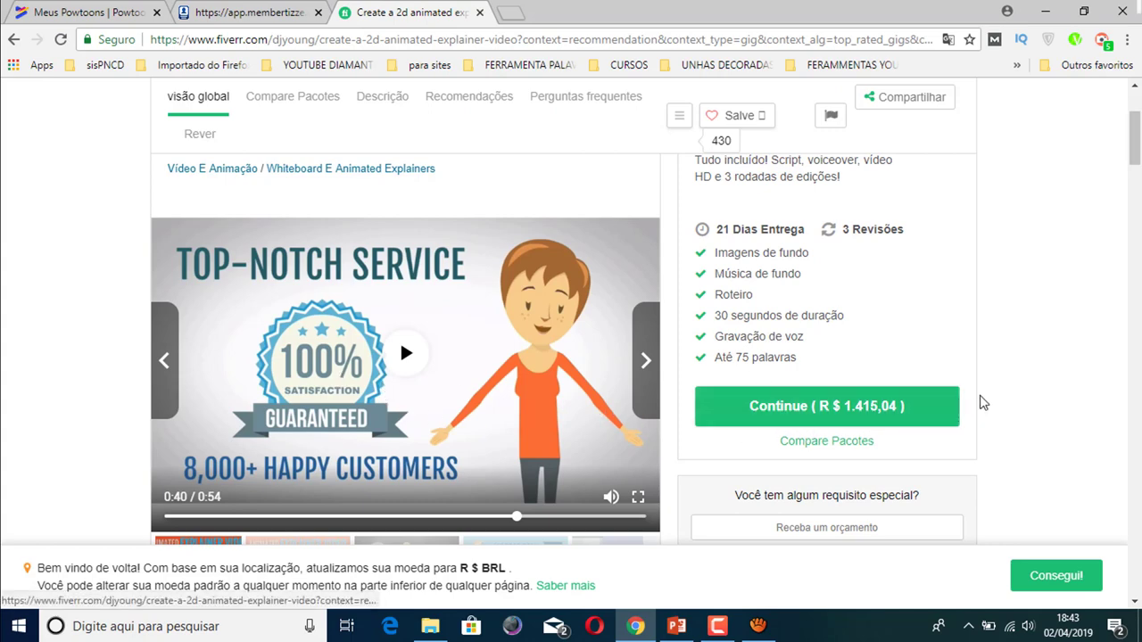
left_click_drag(1136, 129, 1138, 107)
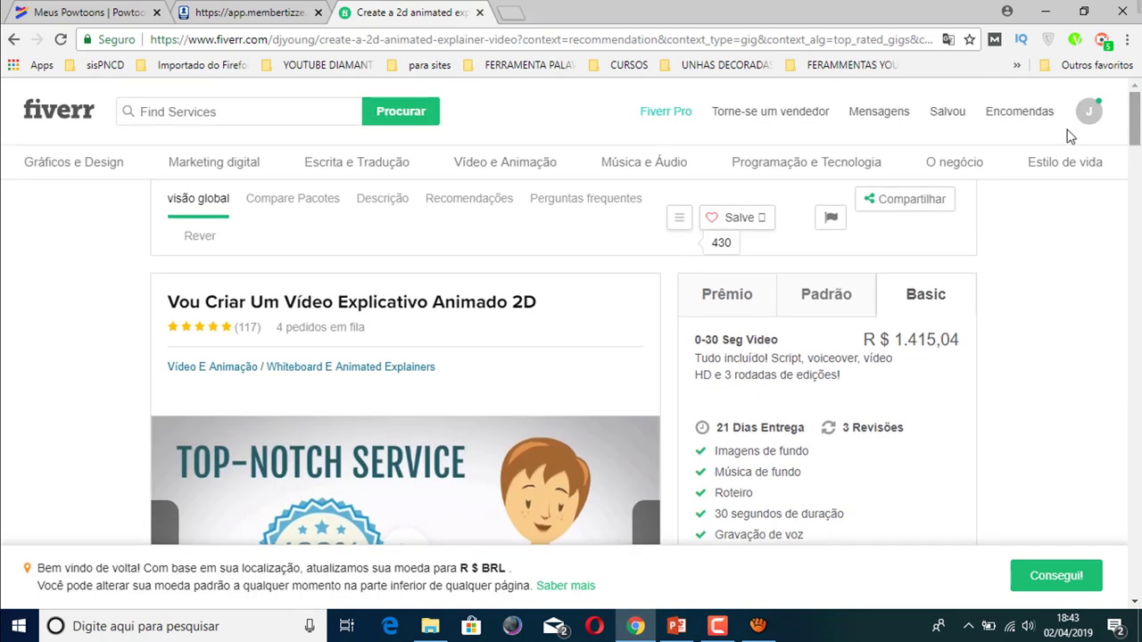
left_click(261, 9)
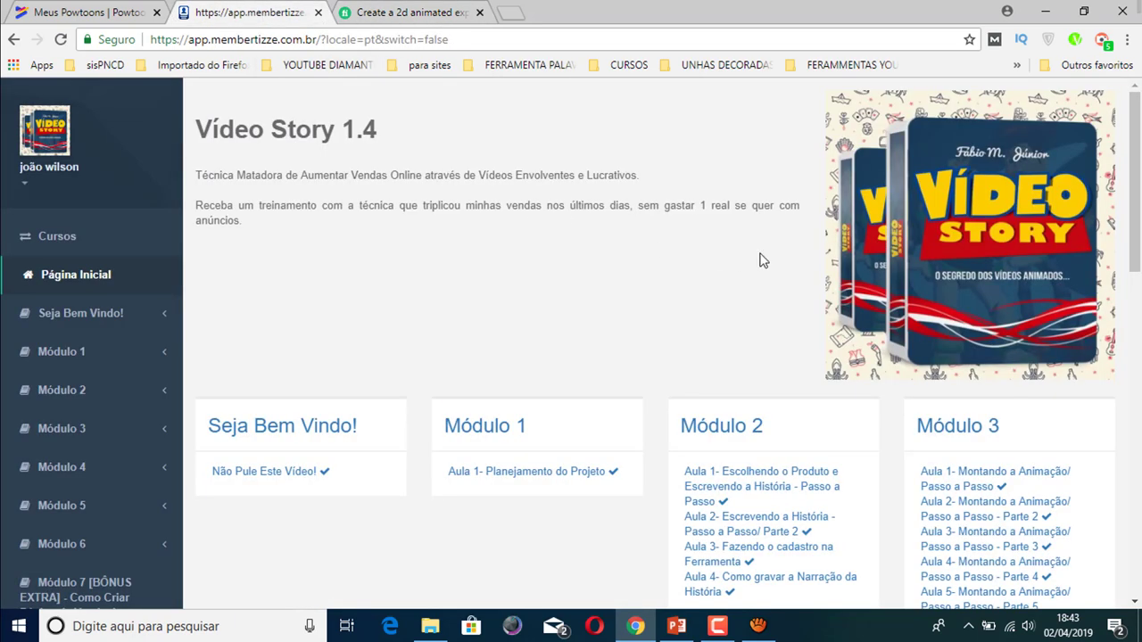